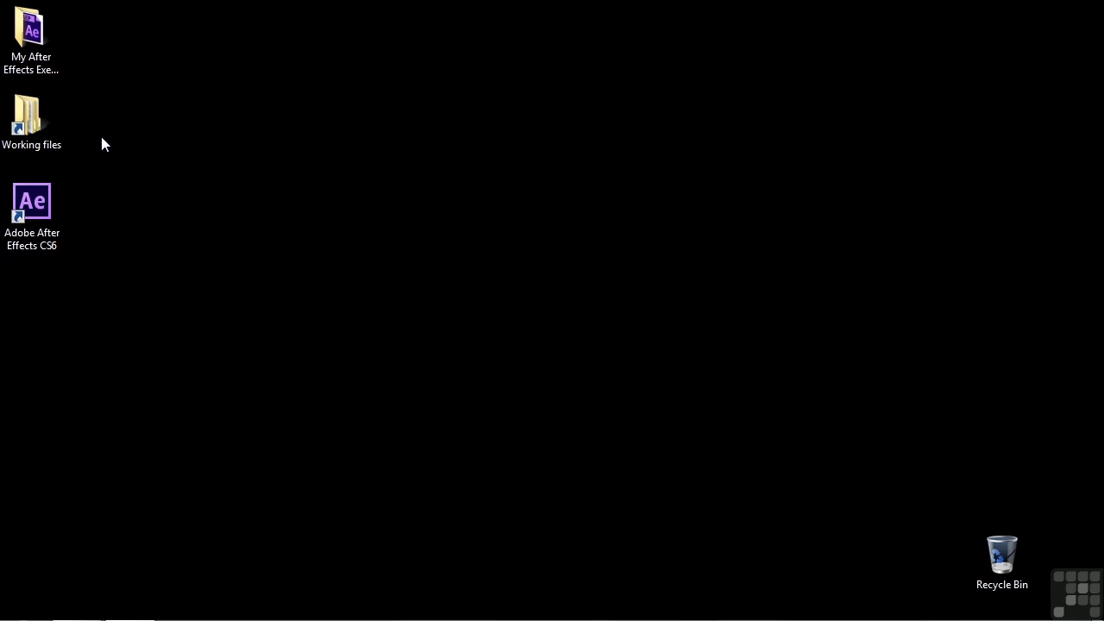
- Open the 0903-clone-stamp.aep project from the After Effects projects folder inside Working files
left_click(26, 129)
double_click(37, 125)
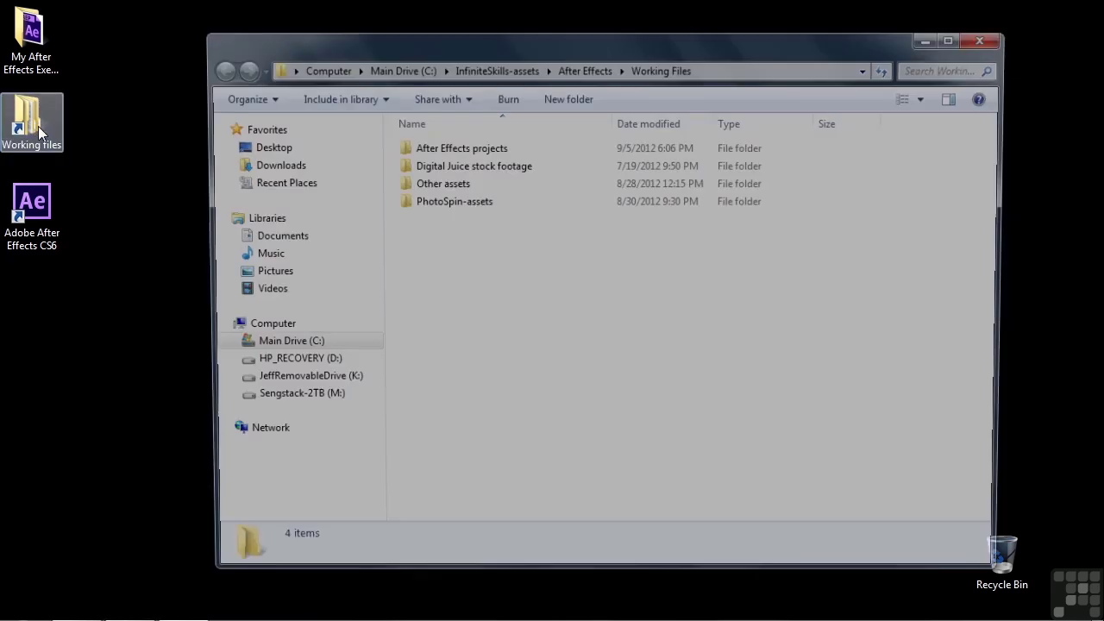
left_click(464, 148)
double_click(464, 149)
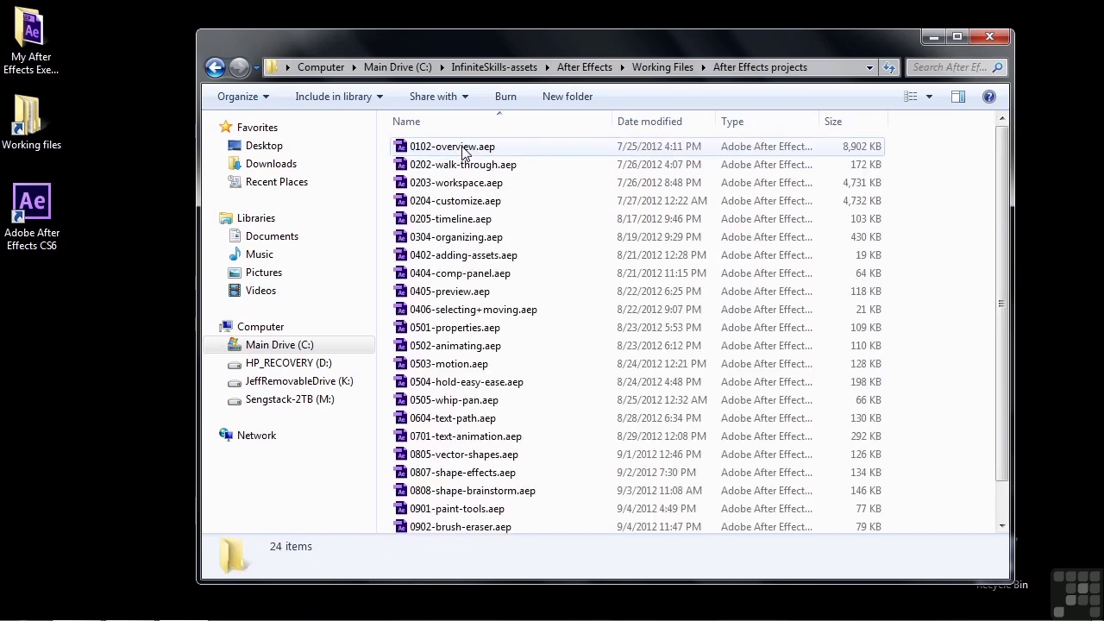
scroll(562, 279, "down", 1)
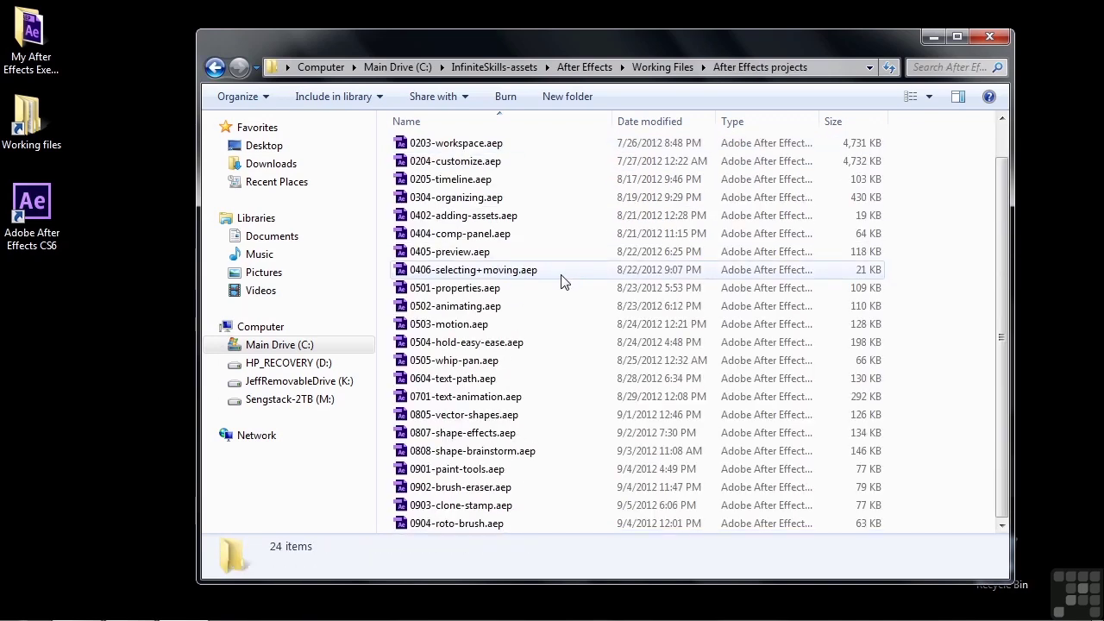
double_click(438, 508)
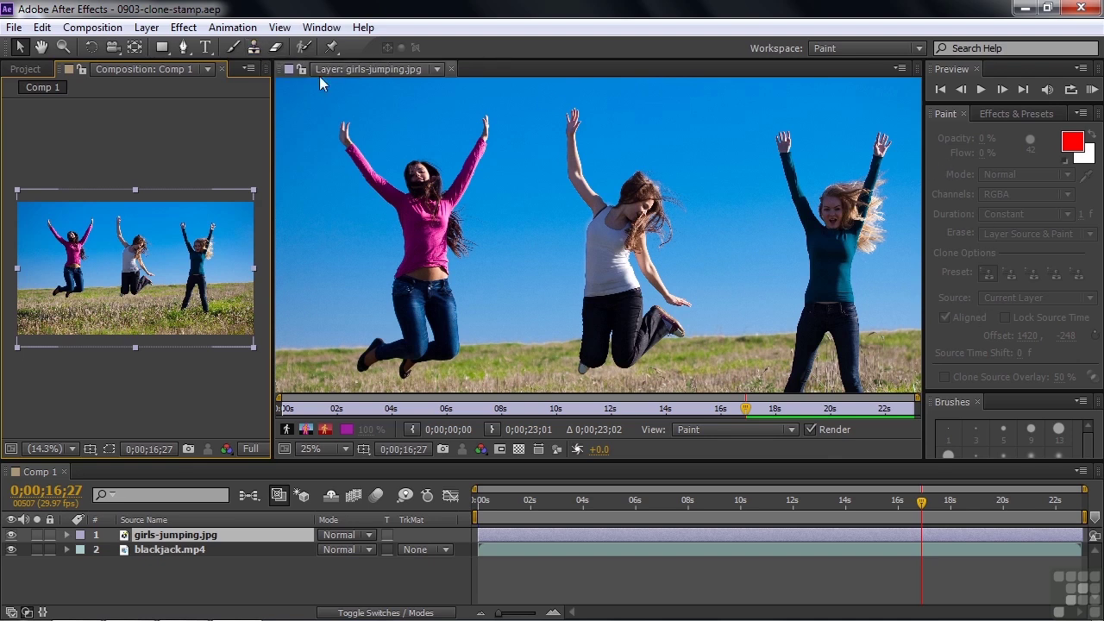
- With the Clone Stamp tool in aligned mode, sample the pink-shirted girl's face and paint three separate patches around the girl in green
left_click(254, 48)
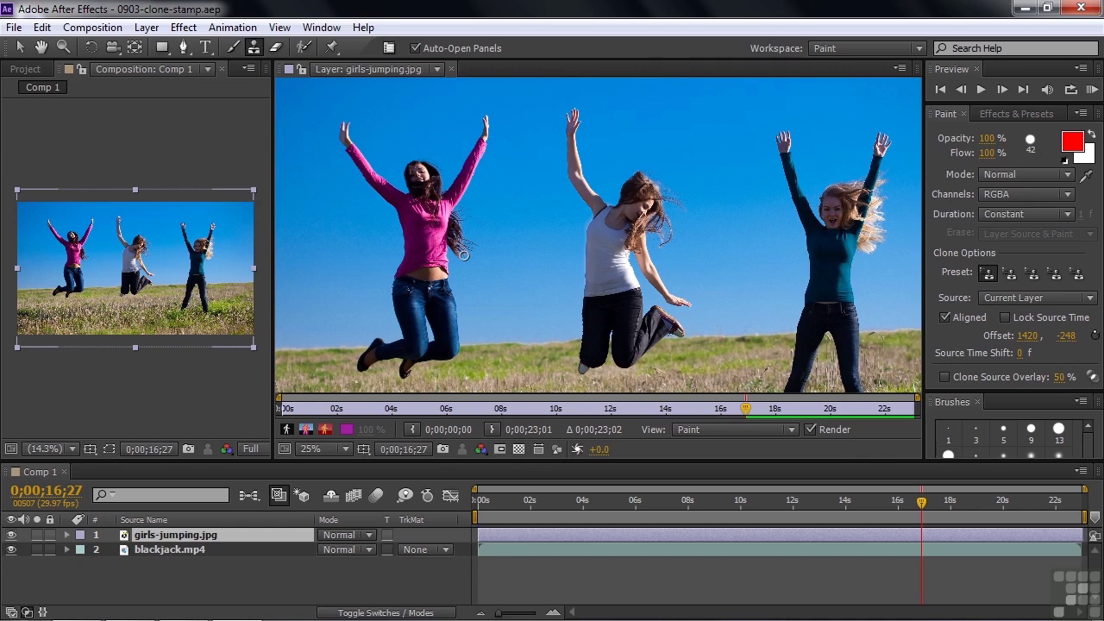
left_click(419, 175, "alt")
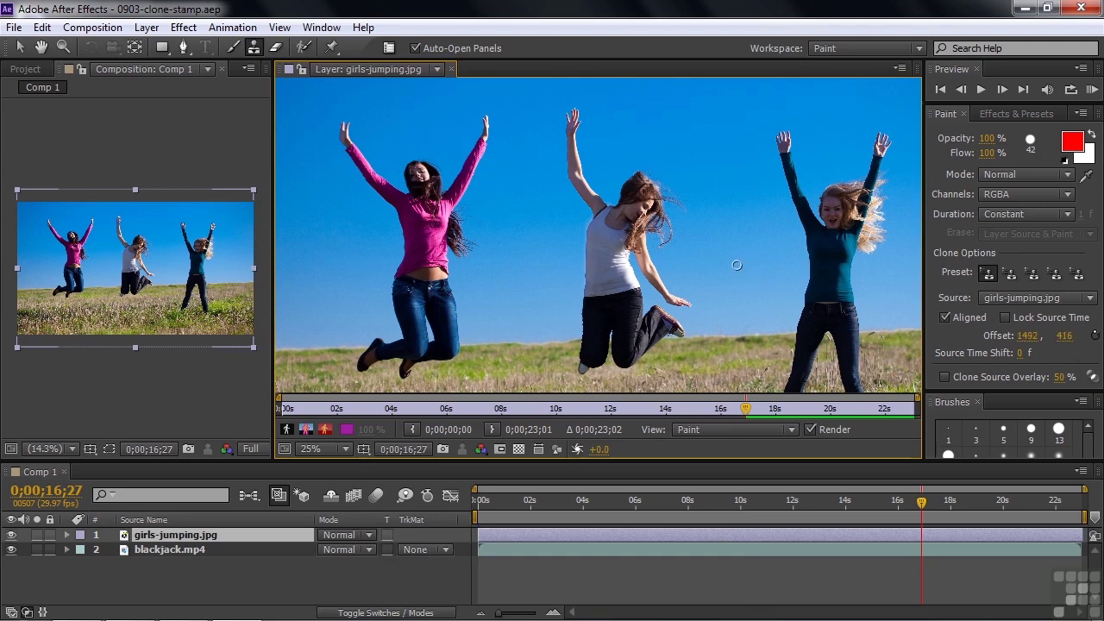
mouse_move(739, 250)
left_mouse_down()
mouse_move(733, 264)
mouse_move(743, 243)
mouse_move(733, 257)
mouse_move(747, 263)
mouse_move(734, 270)
mouse_move(754, 258)
mouse_move(730, 256)
mouse_move(743, 272)
mouse_move(759, 259)
mouse_move(738, 235)
mouse_move(742, 279)
mouse_move(759, 274)
left_mouse_up()
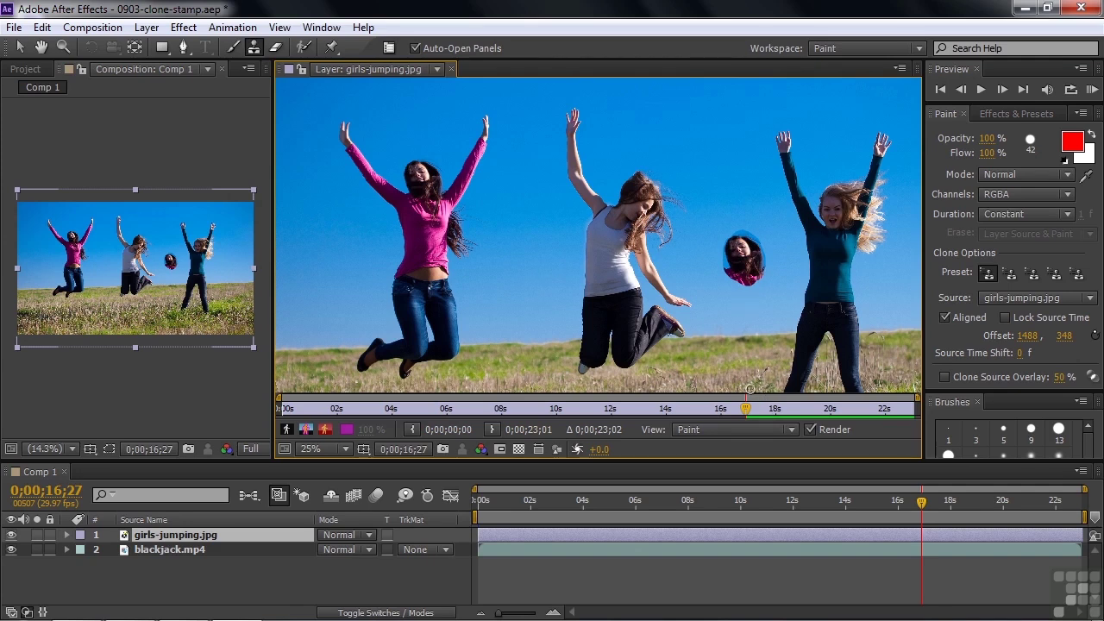
mouse_move(746, 380)
left_mouse_down()
mouse_move(725, 383)
mouse_move(748, 376)
mouse_move(713, 370)
mouse_move(752, 371)
left_mouse_up()
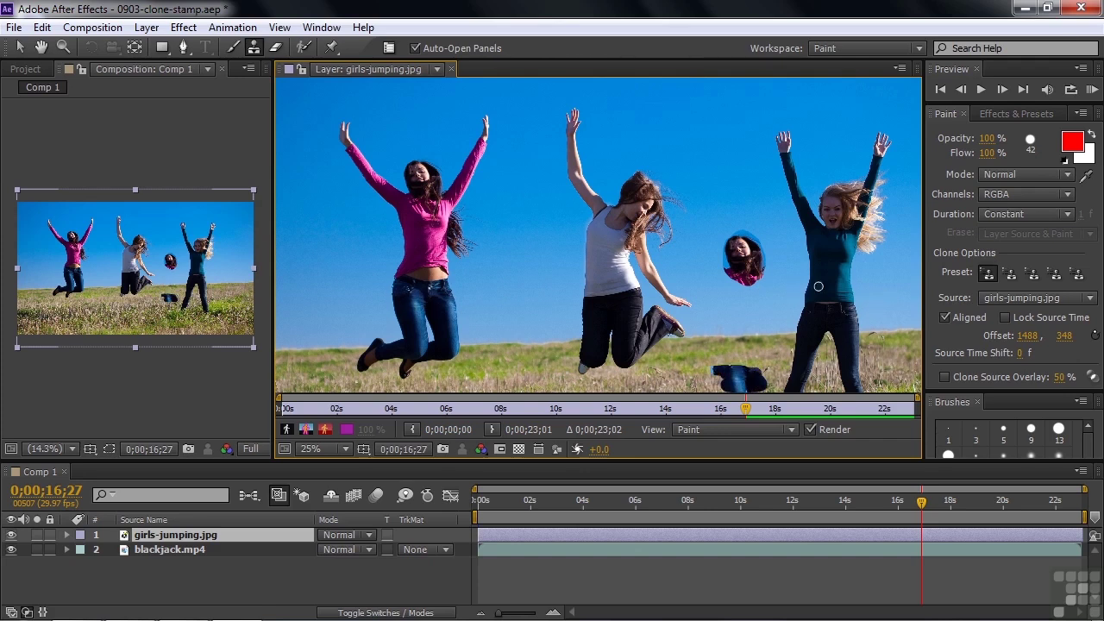
mouse_move(916, 281)
left_mouse_down()
mouse_move(911, 338)
mouse_move(909, 281)
mouse_move(900, 325)
mouse_move(903, 334)
mouse_move(918, 277)
mouse_move(915, 337)
mouse_move(905, 279)
mouse_move(906, 351)
mouse_move(896, 322)
left_mouse_up()
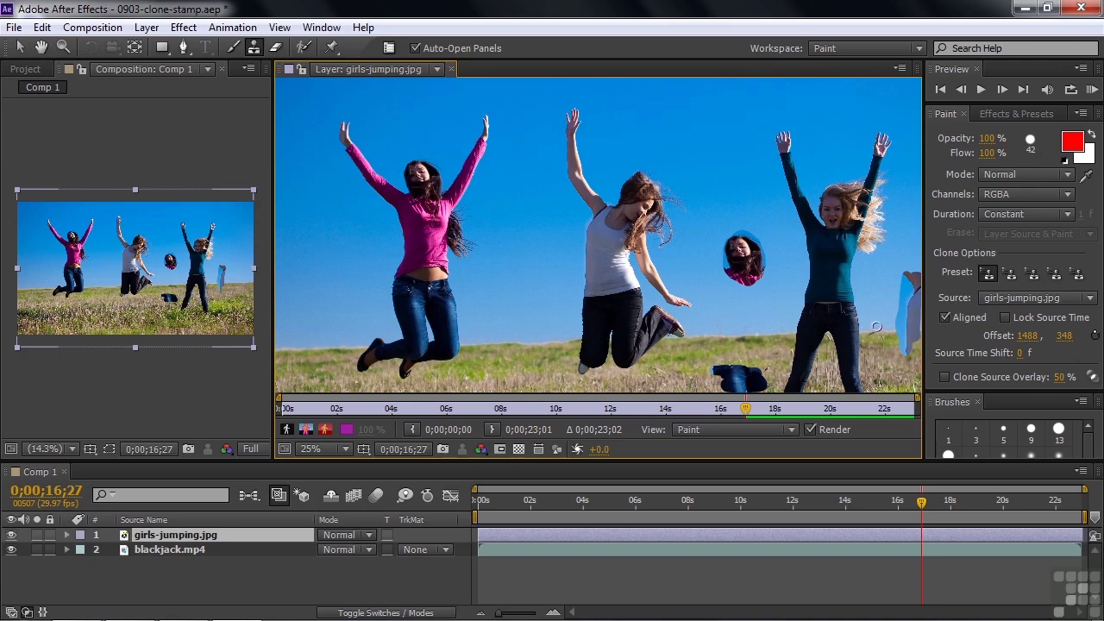
- Turn off the Aligned clone option and undo the painted clone patches
left_click(943, 317)
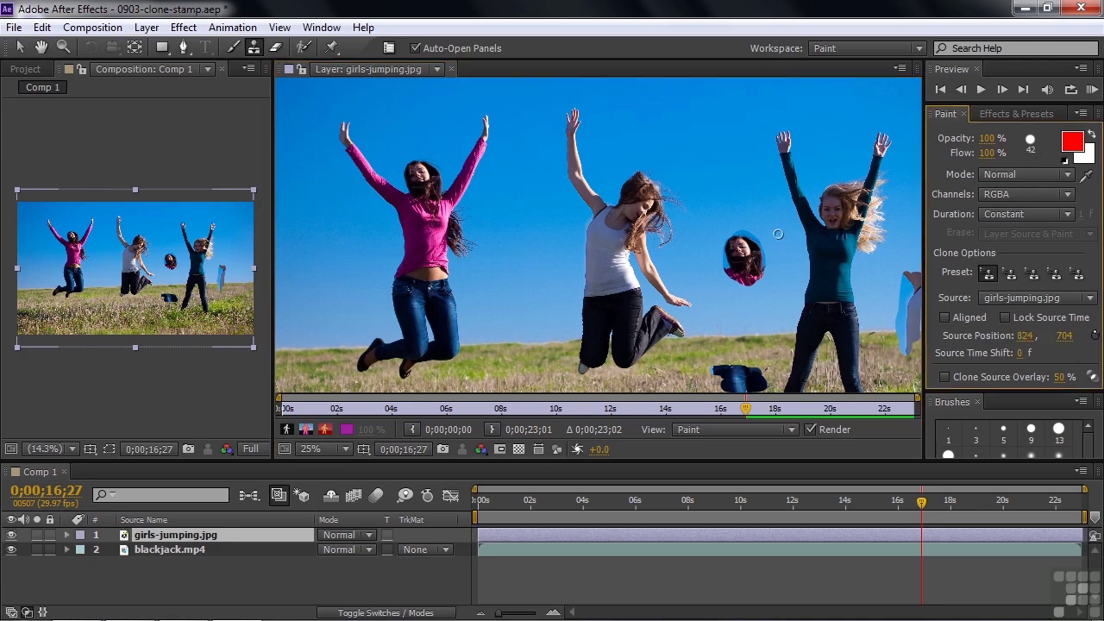
key("ctrl+z")
key("ctrl+z")
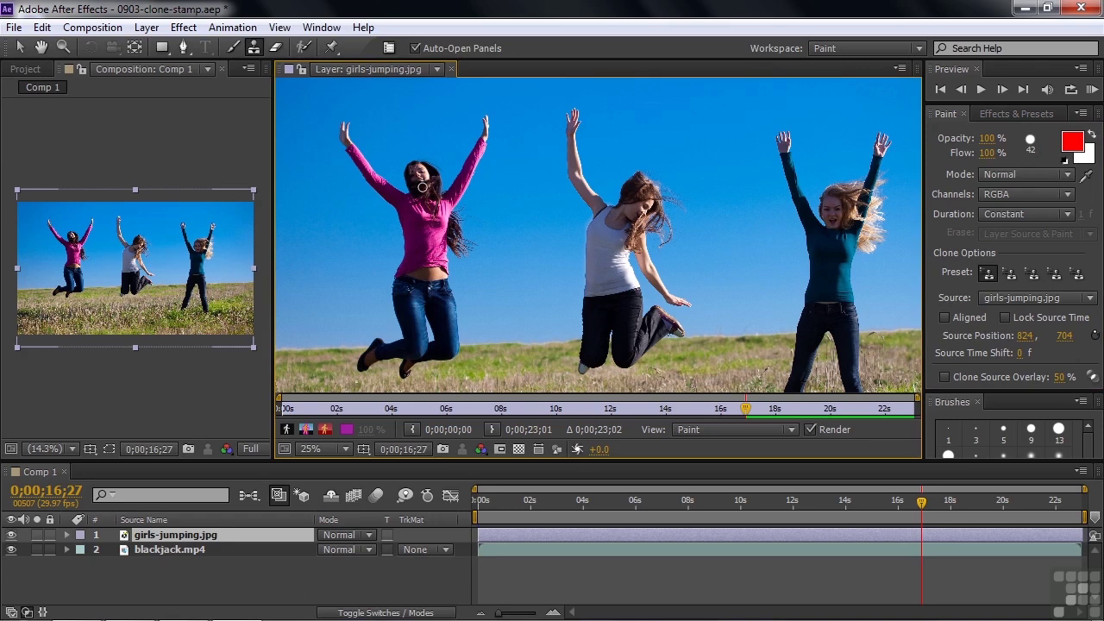
- Try unaligned cloning by sampling the pink-shirted girl's face and painting three copies in open areas, and undo the strokes
left_click(419, 175, "alt")
mouse_move(752, 108)
left_mouse_down()
mouse_move(755, 119)
mouse_move(759, 109)
mouse_move(740, 112)
mouse_move(763, 101)
mouse_move(740, 108)
mouse_move(756, 102)
mouse_move(766, 134)
left_mouse_up()
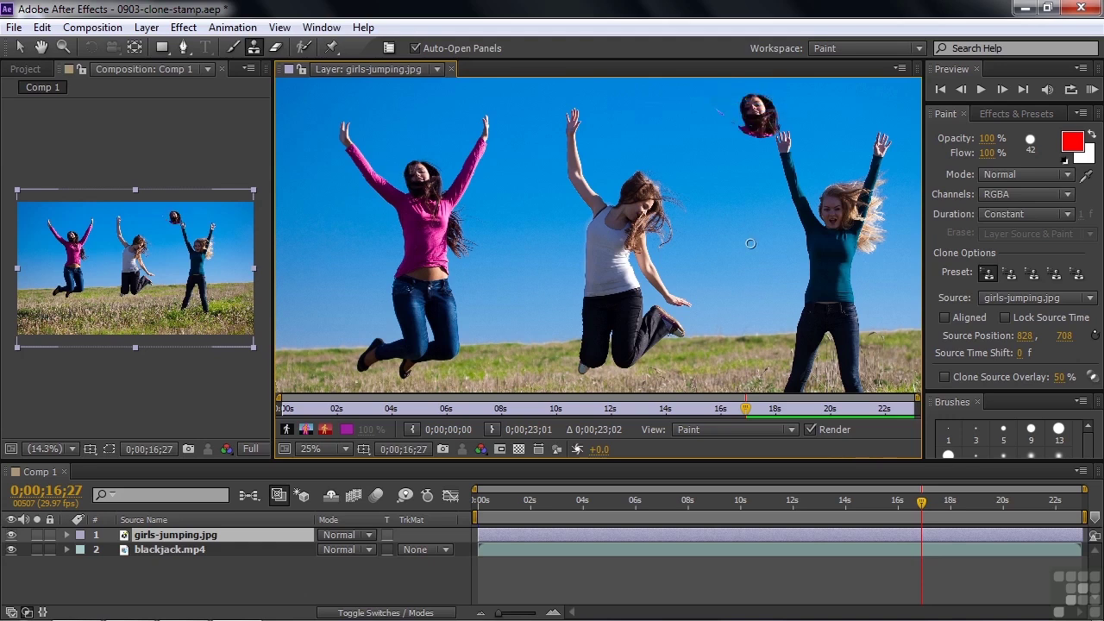
mouse_move(720, 285)
left_mouse_down()
mouse_move(764, 296)
mouse_move(720, 279)
mouse_move(747, 299)
mouse_move(731, 297)
mouse_move(760, 304)
mouse_move(748, 308)
mouse_move(759, 282)
mouse_move(721, 303)
mouse_move(743, 309)
mouse_move(749, 277)
left_mouse_up()
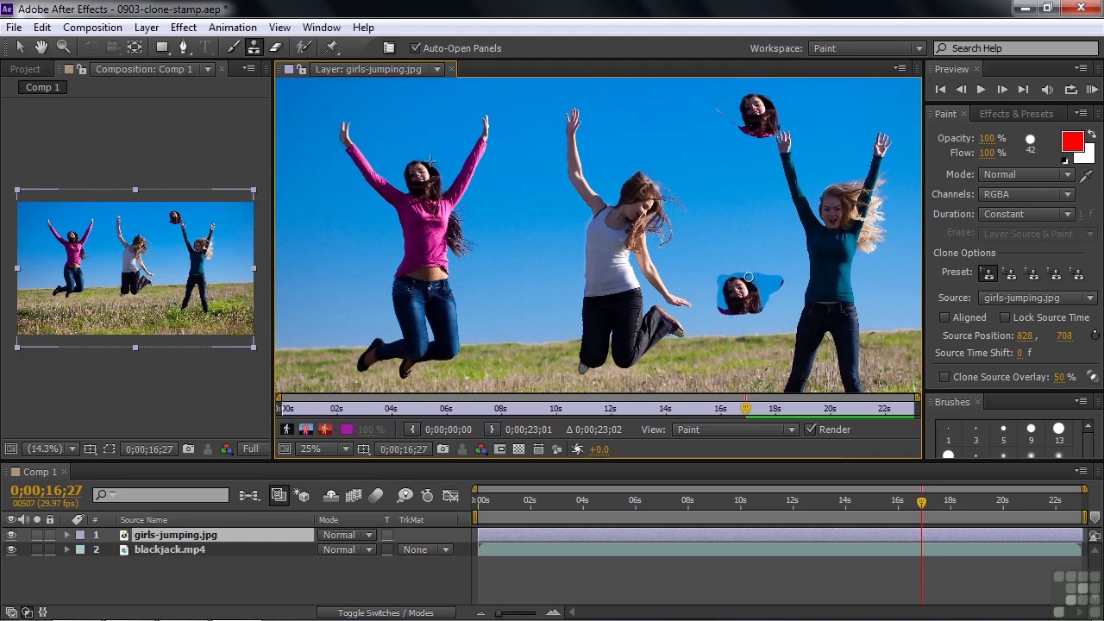
mouse_move(493, 259)
left_mouse_down()
mouse_move(506, 300)
mouse_move(519, 284)
mouse_move(496, 269)
mouse_move(456, 289)
mouse_move(504, 279)
mouse_move(476, 294)
mouse_move(523, 294)
left_mouse_up()
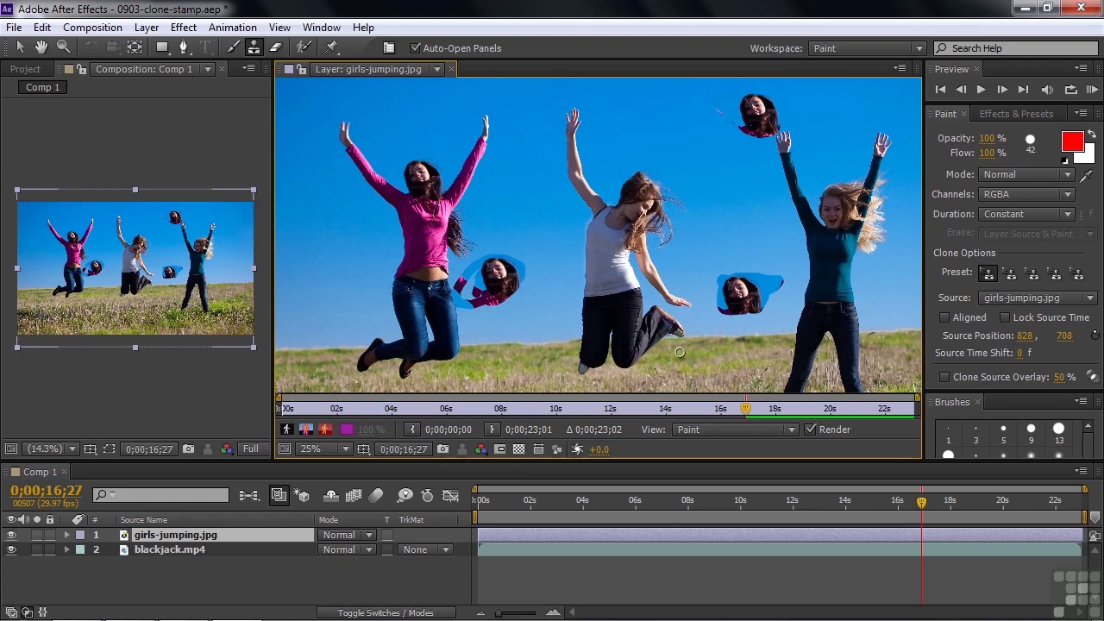
key("ctrl+z")
key("ctrl+z")
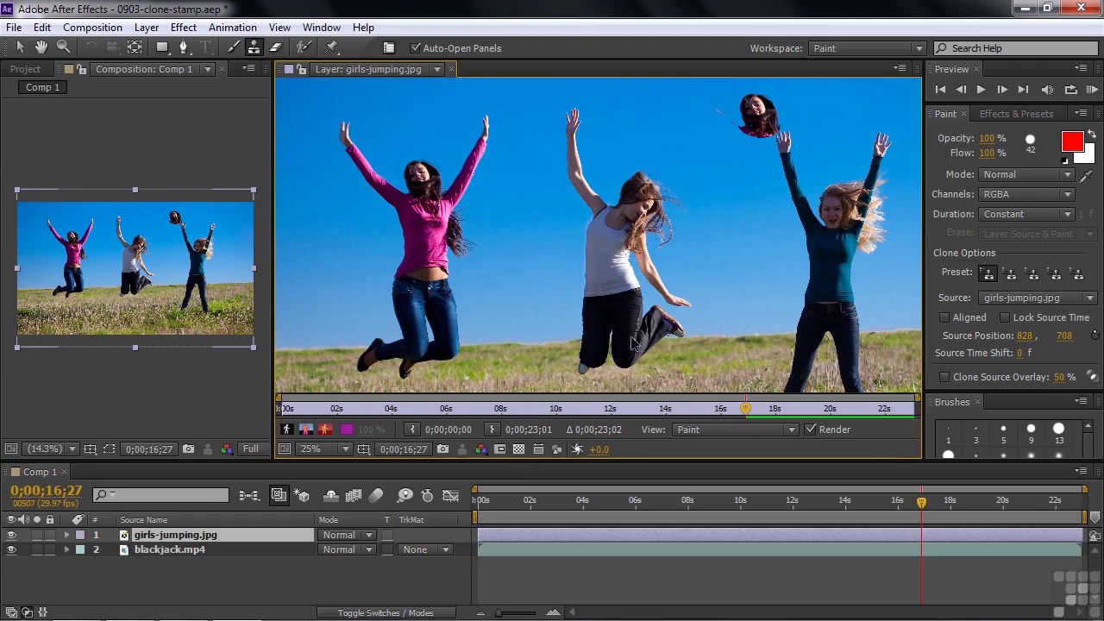
key("ctrl+z")
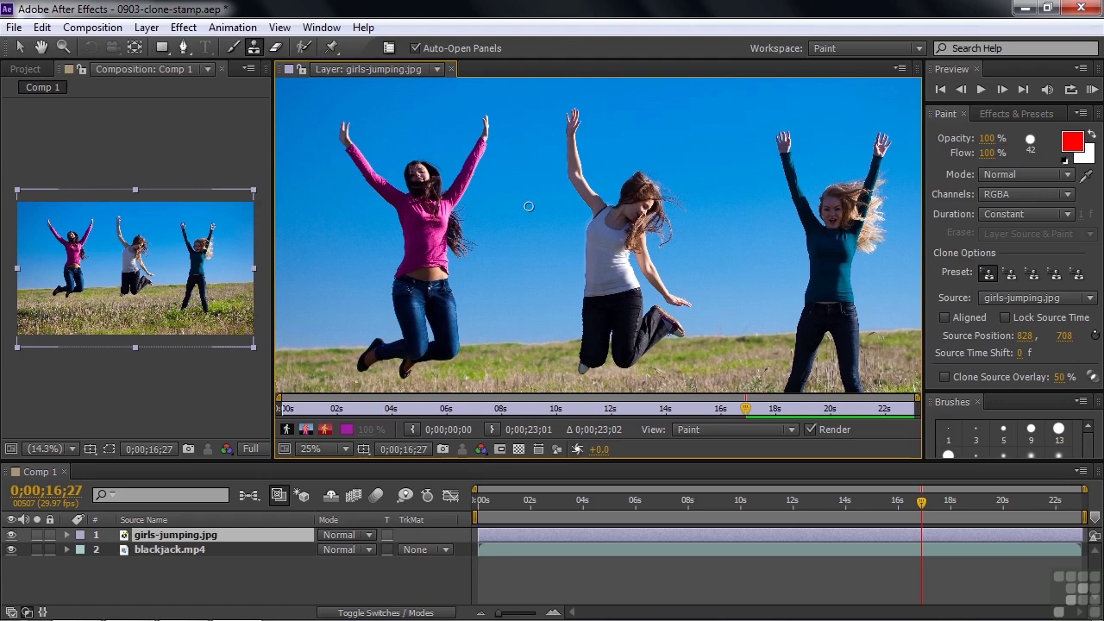
- Set the clone brush to a soft 254-pixel diameter and sample the sky beside the middle girl's raised hand
left_click_drag(529, 209, 557, 209)
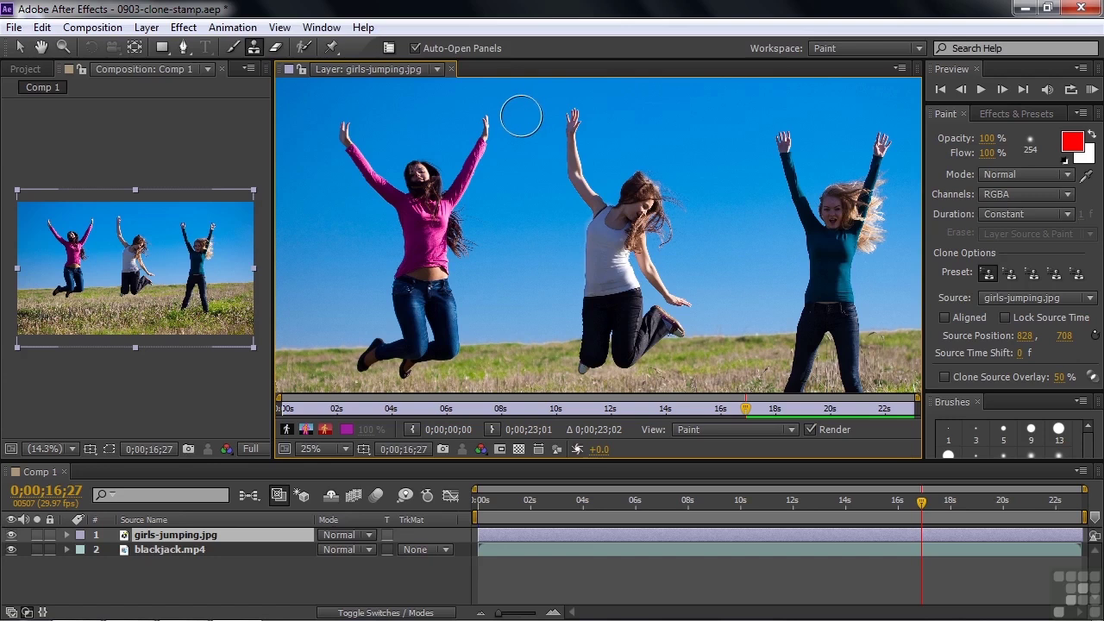
key("alt")
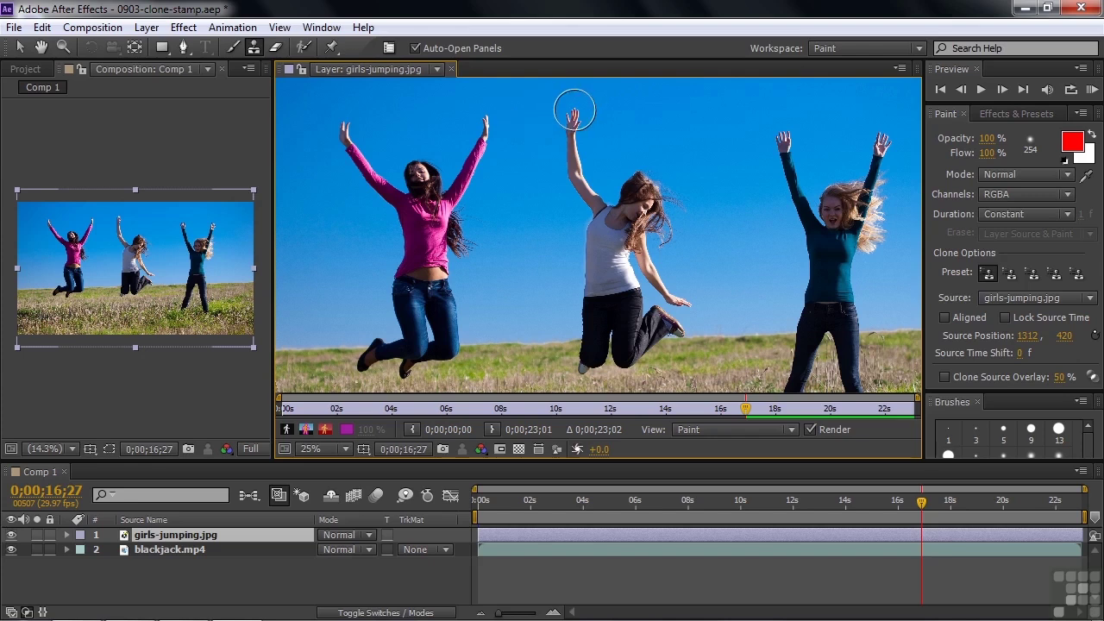
- Try to paint cloned sky over the middle girl's raised arm and torso, and undo the strokes
mouse_move(574, 112)
left_mouse_down()
mouse_move(595, 326)
mouse_move(584, 202)
mouse_move(584, 248)
left_mouse_up()
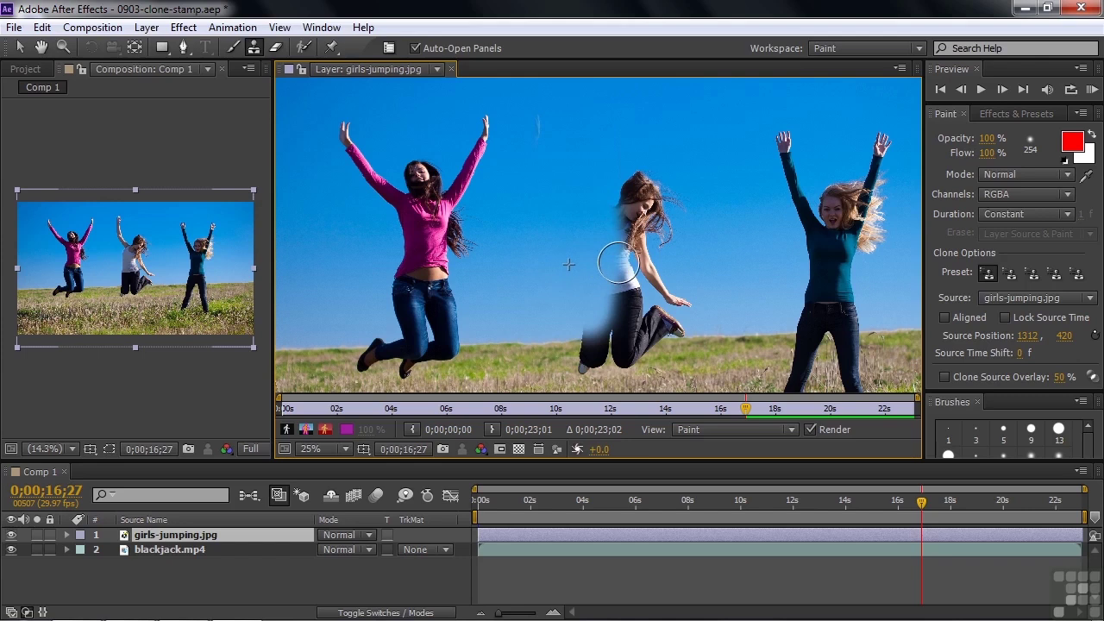
mouse_move(650, 258)
left_mouse_down()
mouse_move(671, 273)
mouse_move(617, 272)
mouse_move(625, 286)
left_mouse_up()
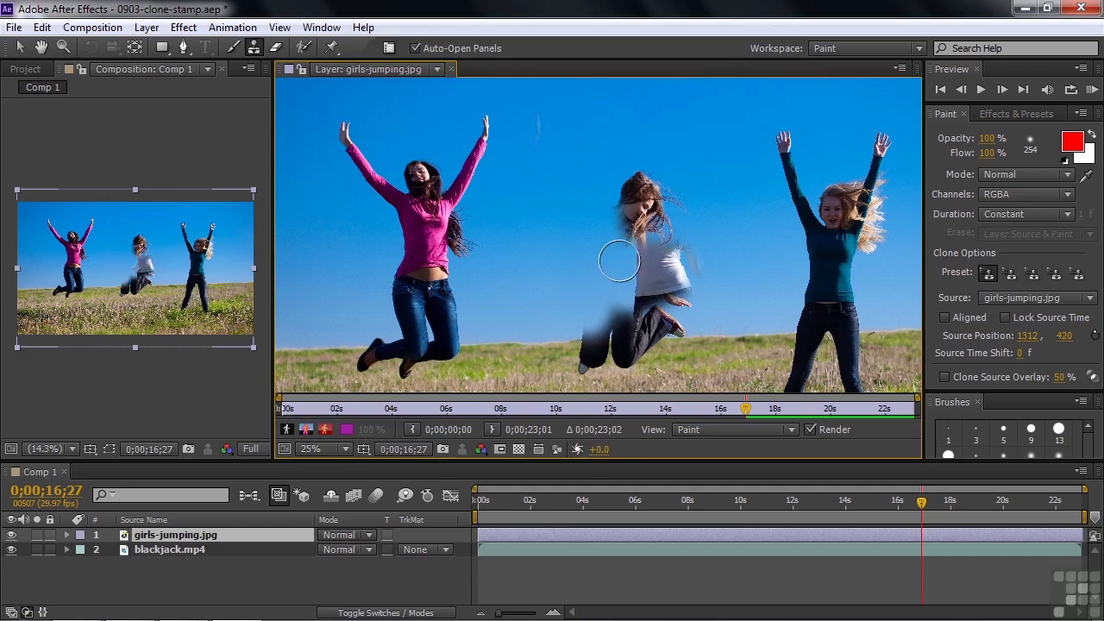
key("ctrl+z")
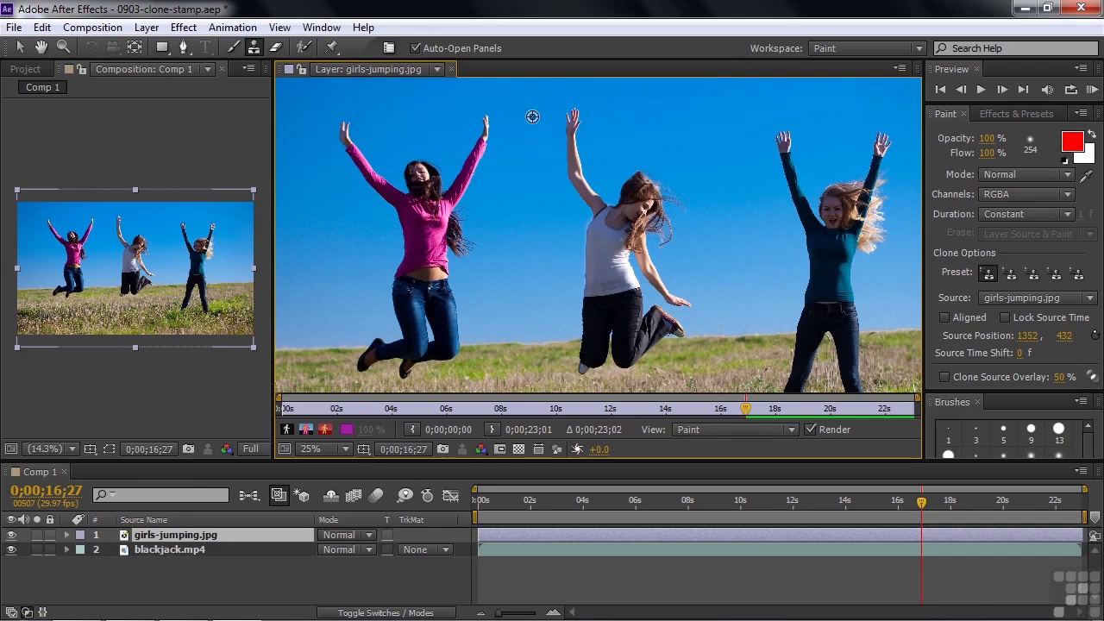
- Remove the middle girl by cloning nearby sky and grass over her, with Clone Source Overlay at 50% to align the horizon
mouse_move(577, 113)
left_mouse_down()
mouse_move(576, 143)
mouse_move(580, 104)
mouse_move(586, 184)
mouse_move(574, 152)
mouse_move(572, 173)
mouse_move(586, 202)
mouse_move(575, 192)
mouse_move(595, 209)
mouse_move(582, 222)
mouse_move(586, 313)
mouse_move(578, 238)
mouse_move(567, 258)
left_mouse_up()
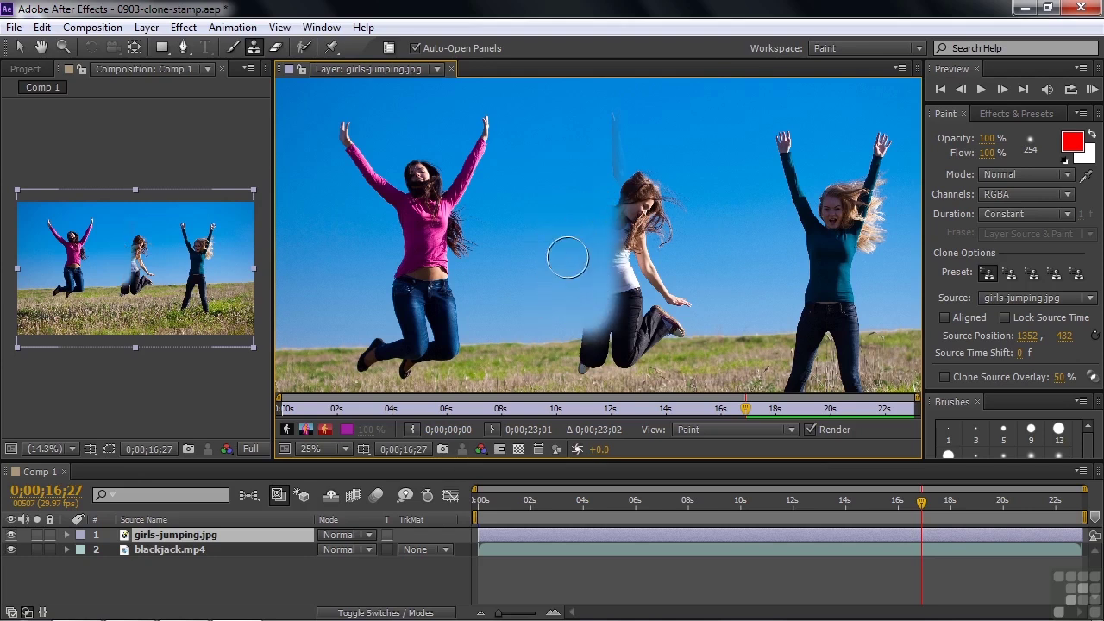
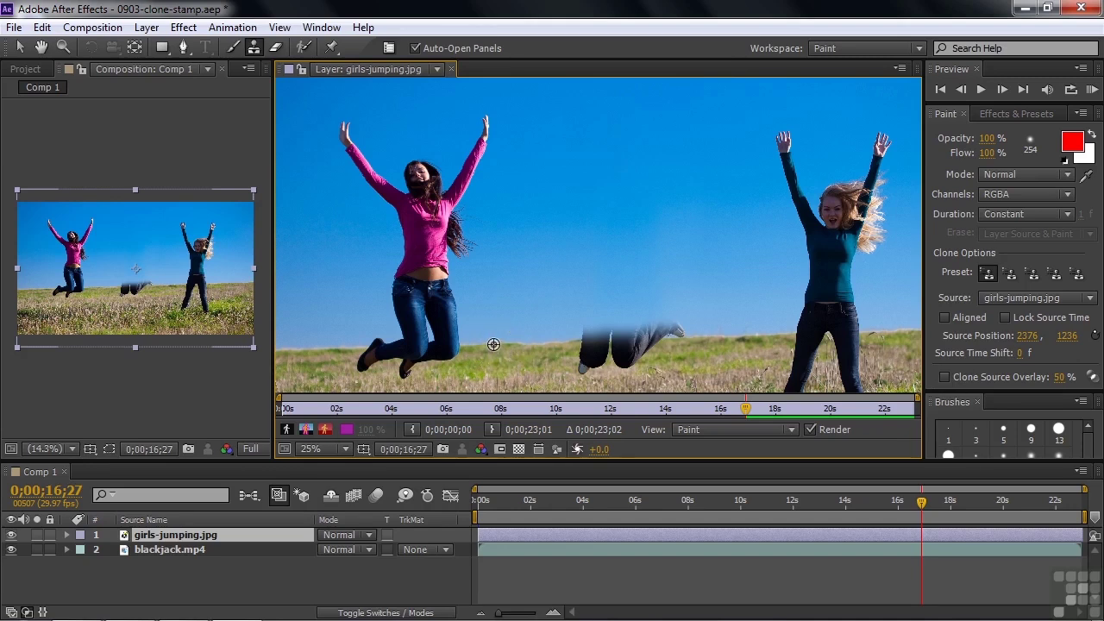
left_click(493, 344, "alt")
left_click(944, 377)
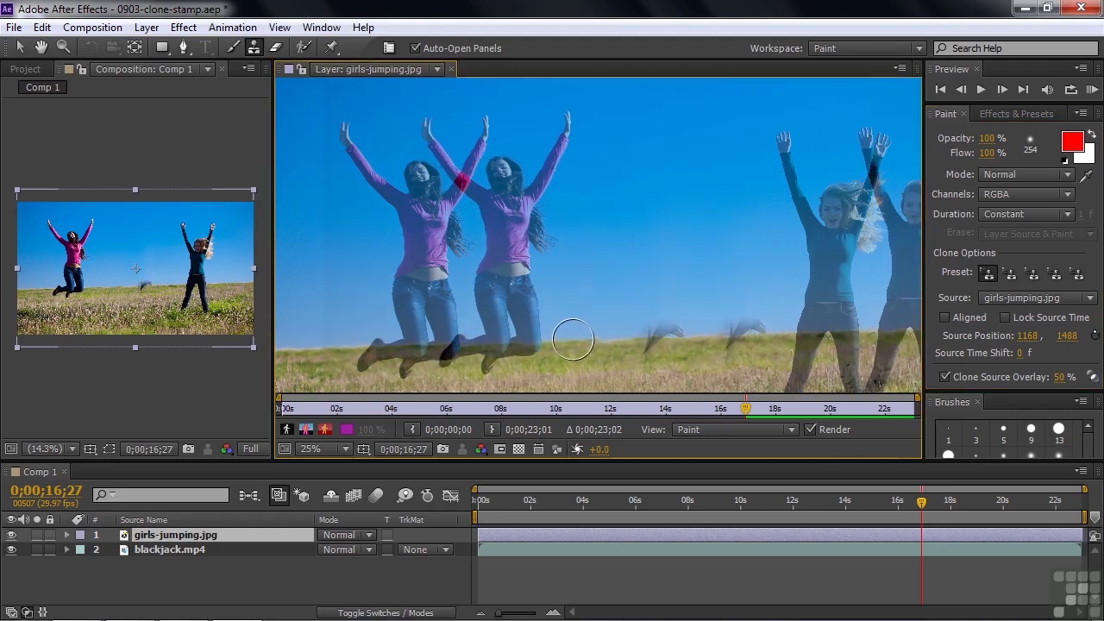
left_click(768, 336, "alt")
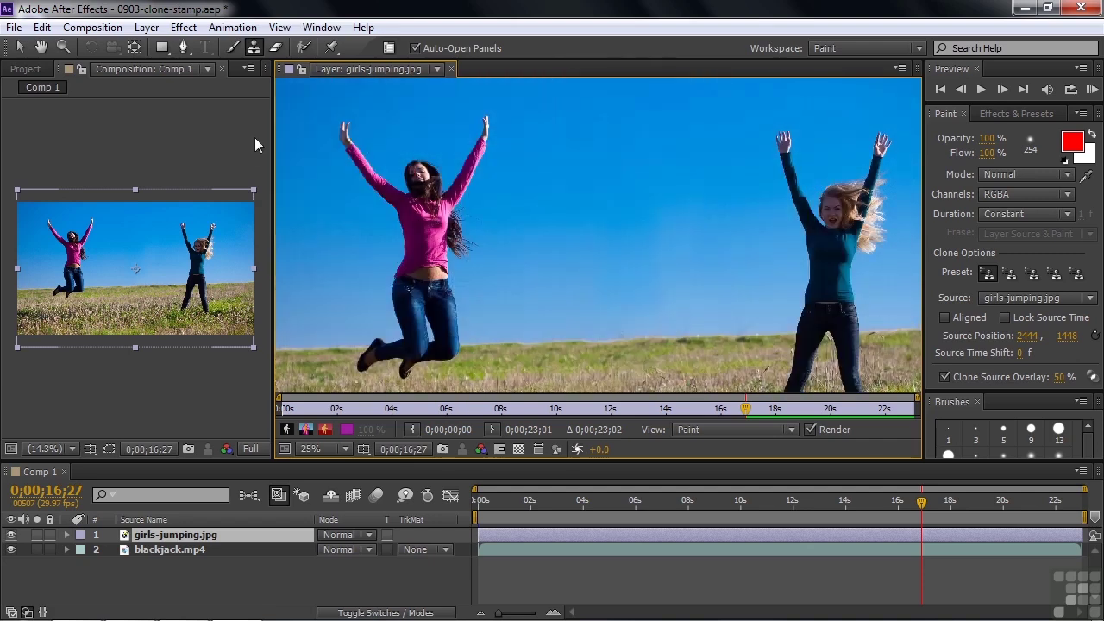
key("v")
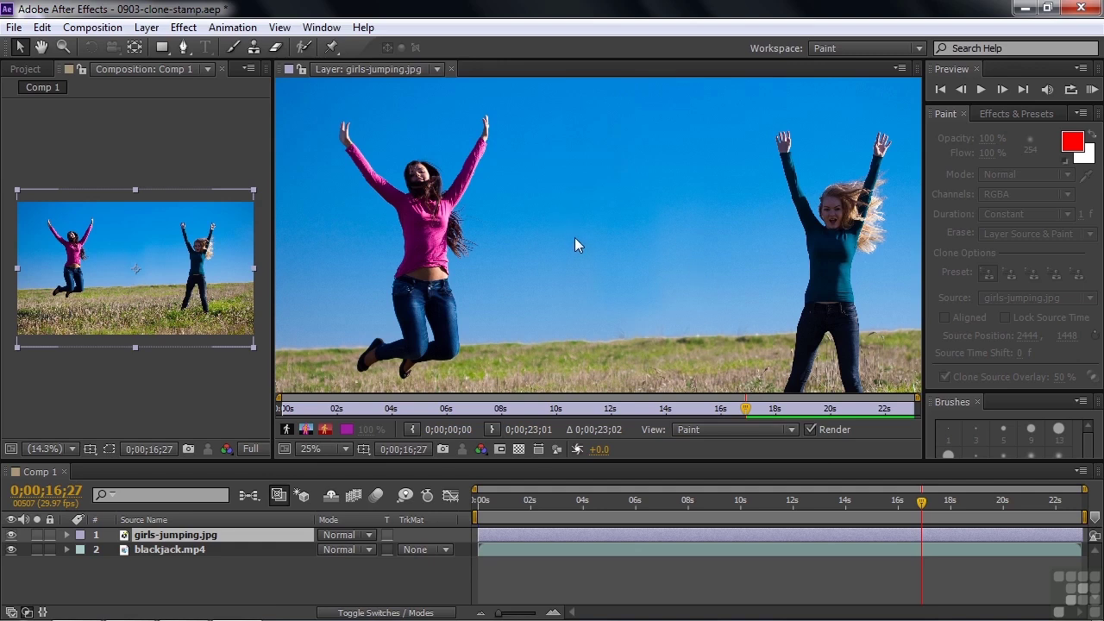
key("shift+slash")
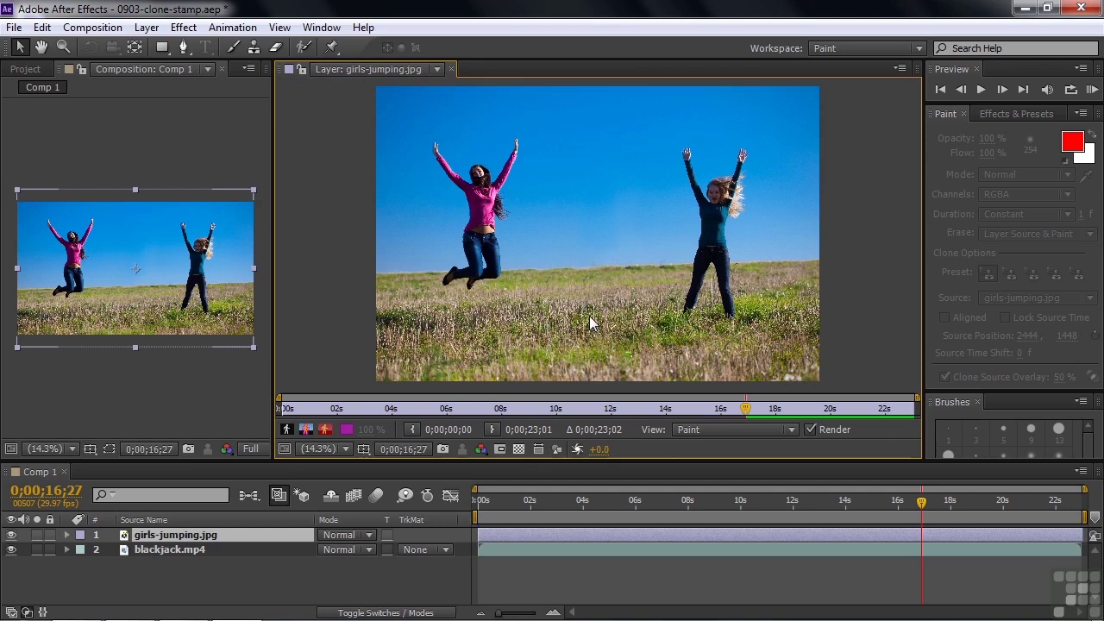
- Open the blackjack.mp4 layer for painting, hide the girls-jumping.jpg layer, and fit the whole blackjack frame in view
double_click(144, 548)
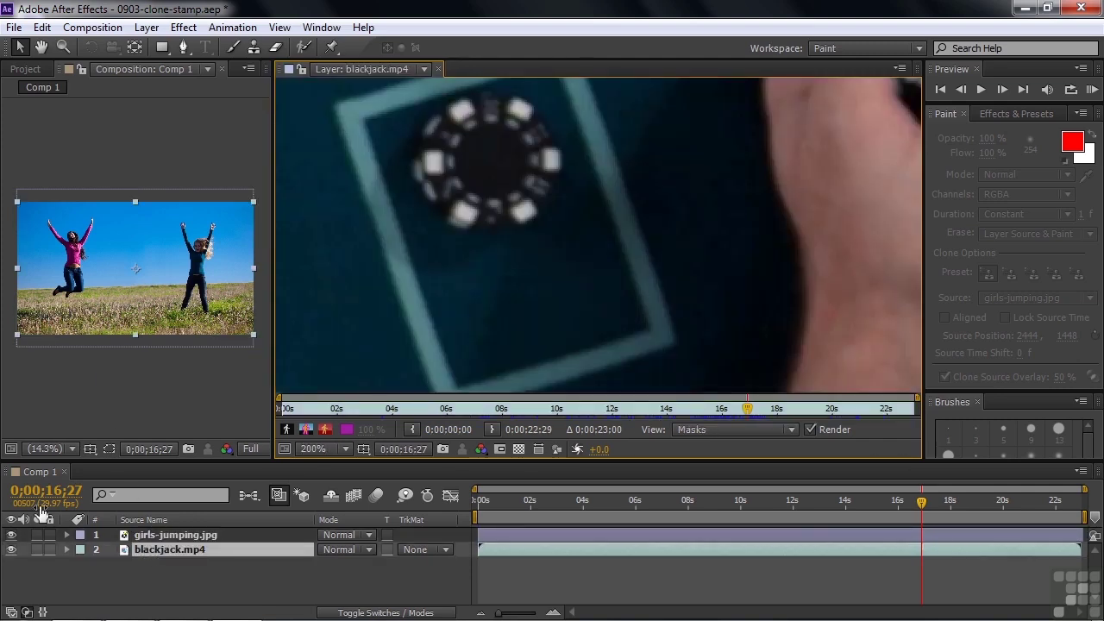
left_click(12, 534)
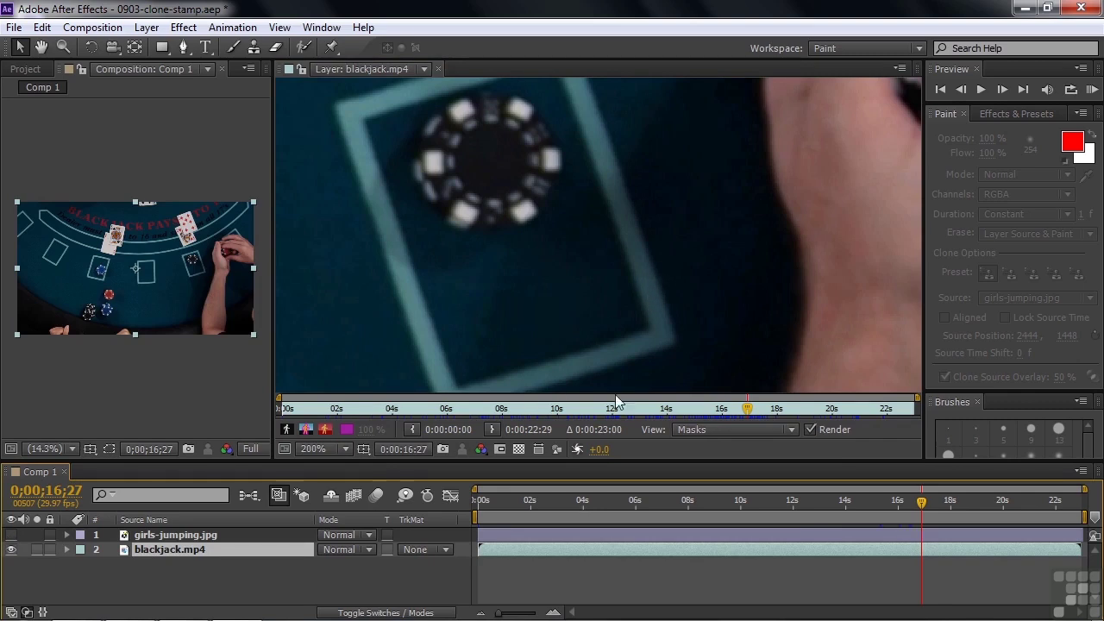
left_click(688, 452)
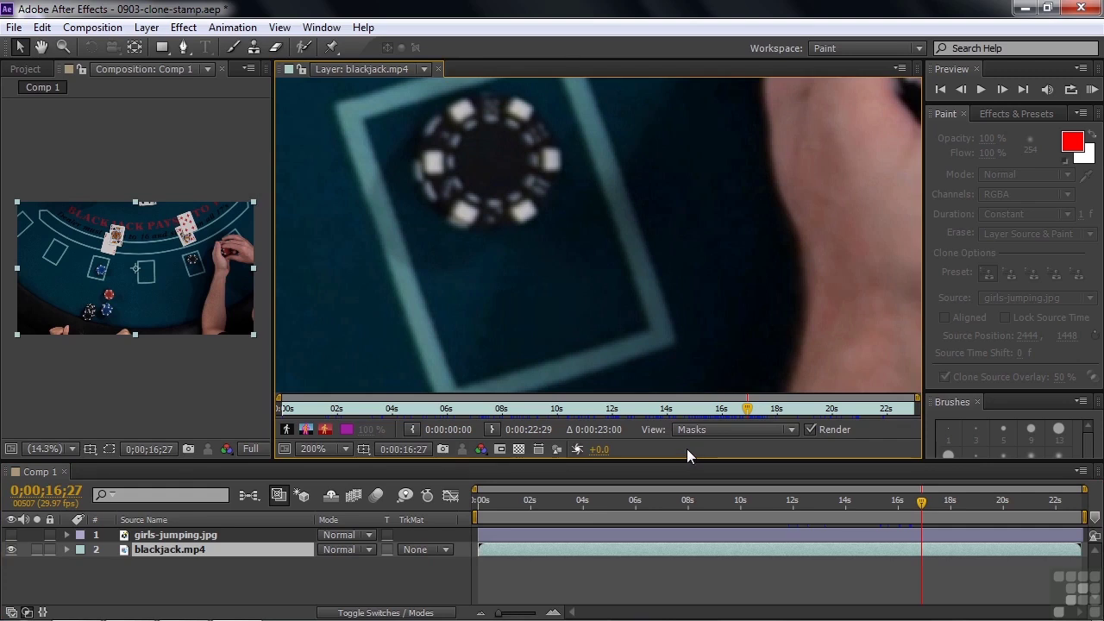
key("shift+slash")
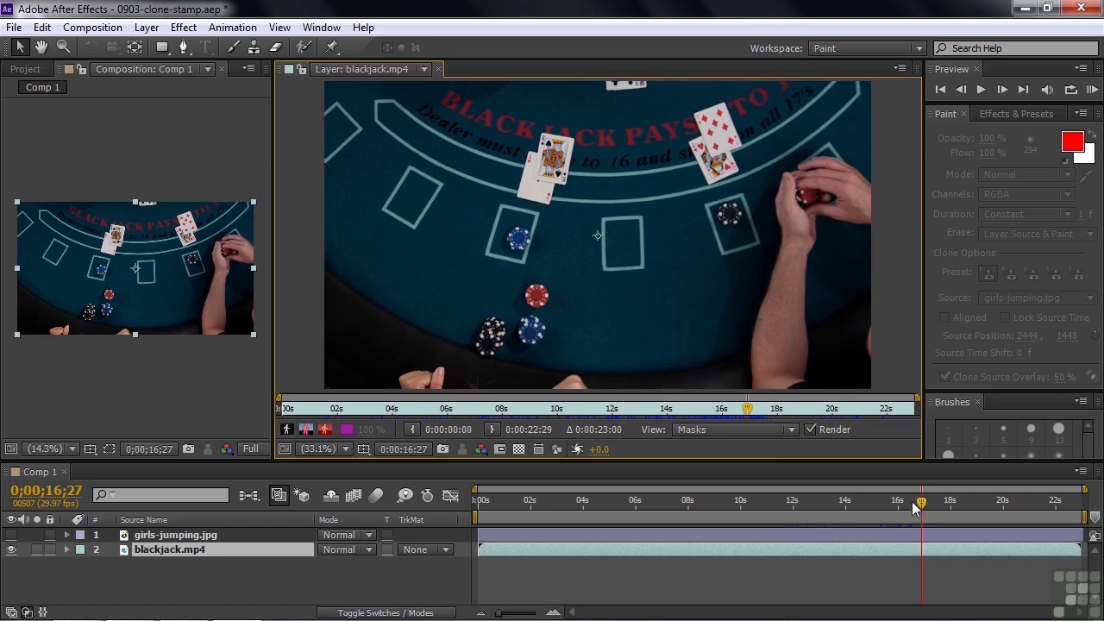
- Move the current time back to 0;00;09;15 and show the blackjack.mp4 layer at 100% magnification
left_click_drag(920, 501, 767, 509)
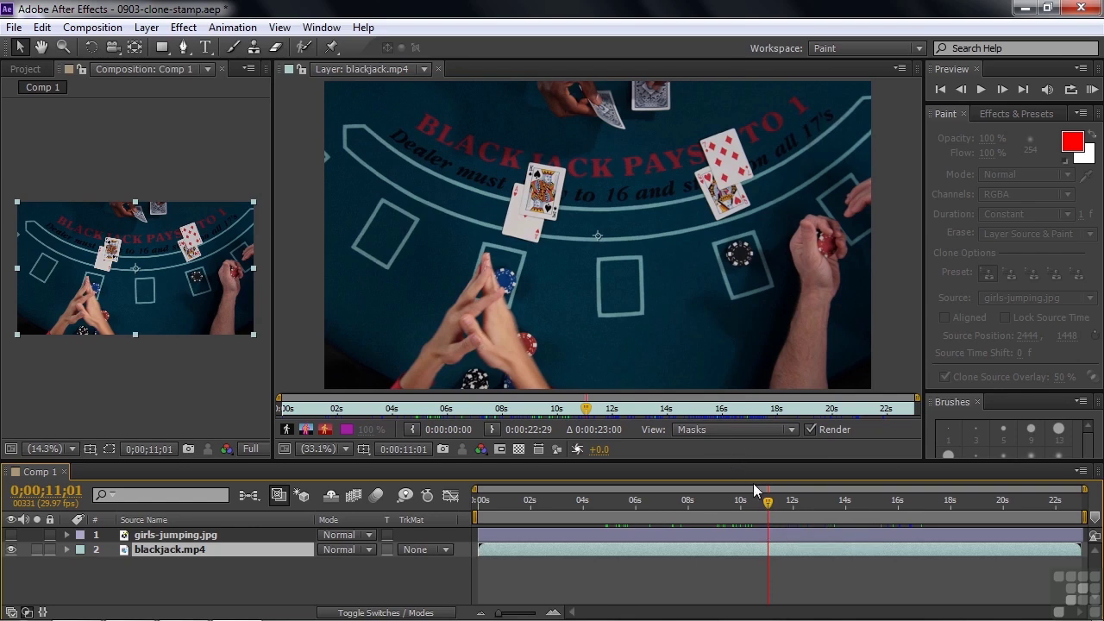
left_click_drag(768, 509, 729, 509)
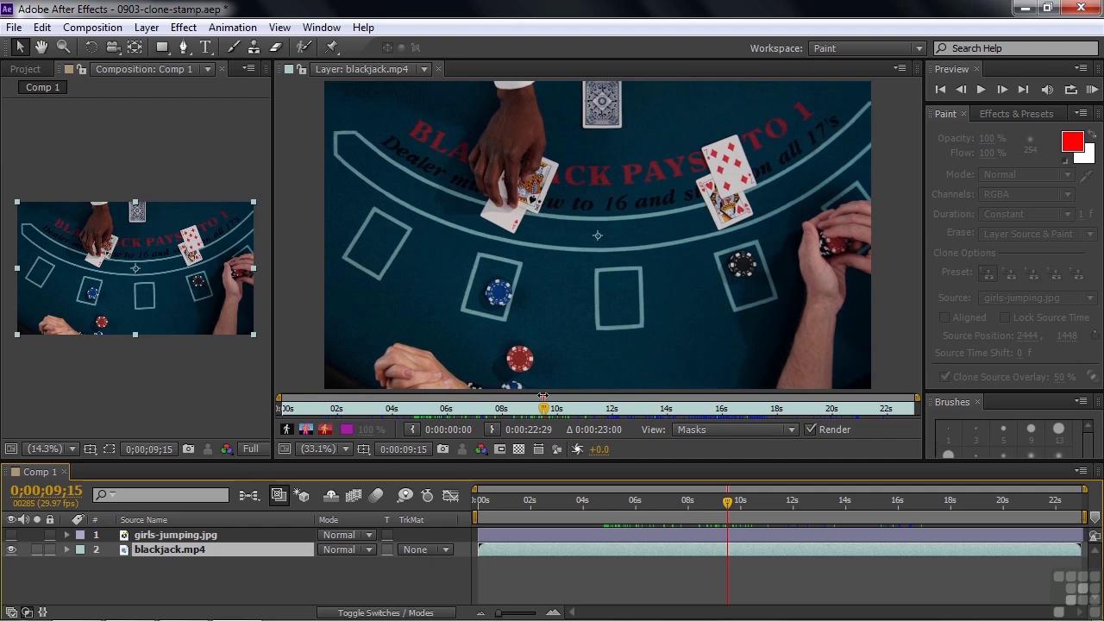
left_click(627, 445)
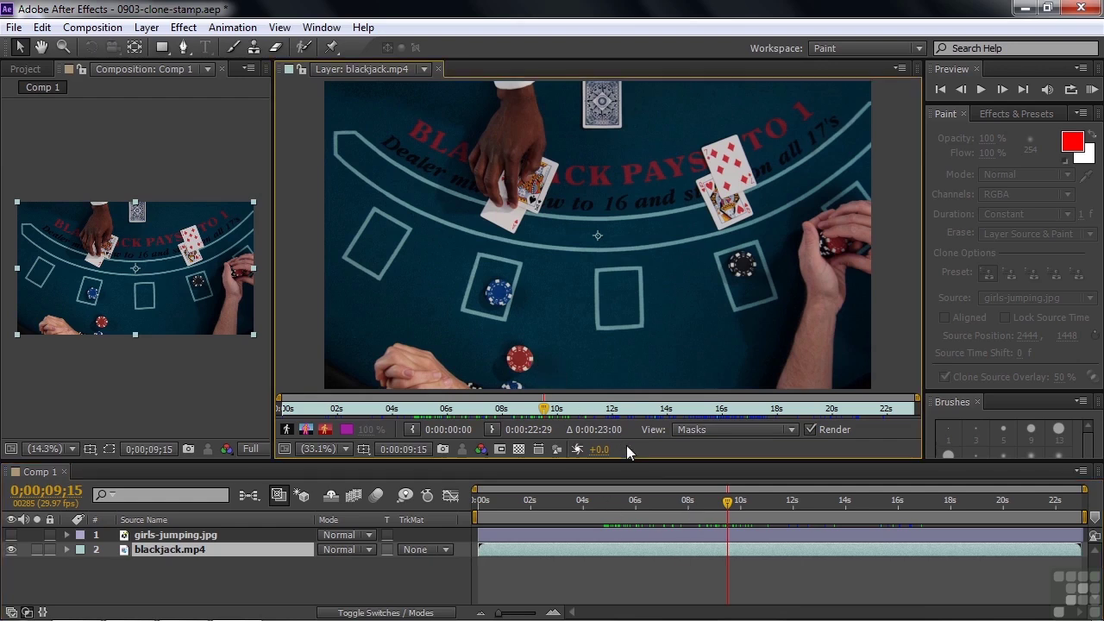
key("slash")
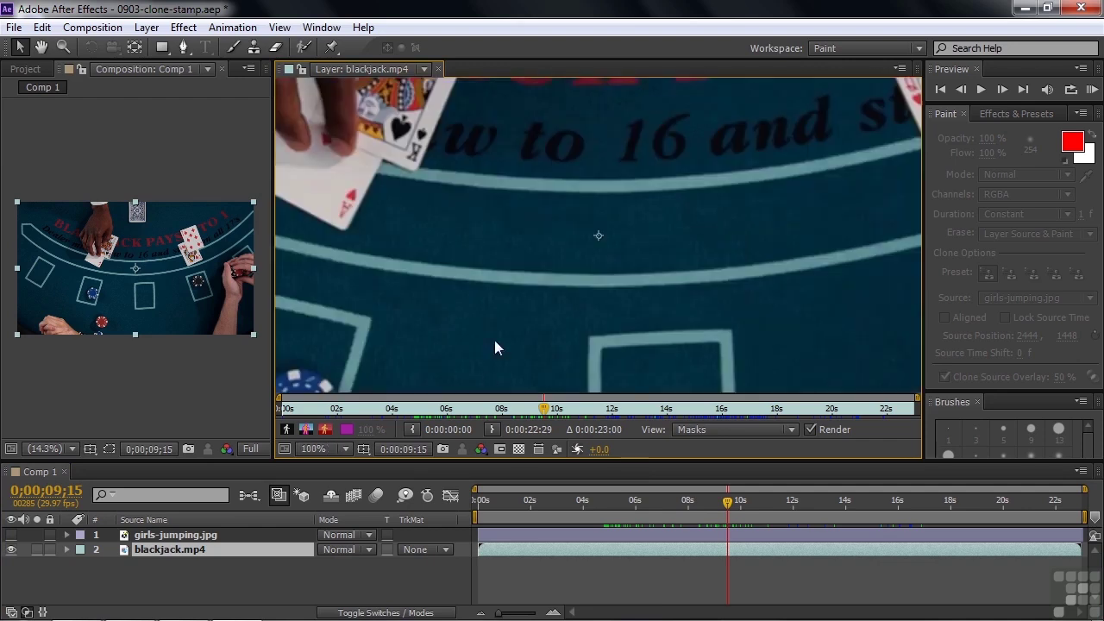
- Activate the Clone Stamp tool on the blackjack.mp4 layer near the red chip and turn off Clone Source Overlay
key("h")
left_click_drag(507, 326, 709, 180)
key("v")
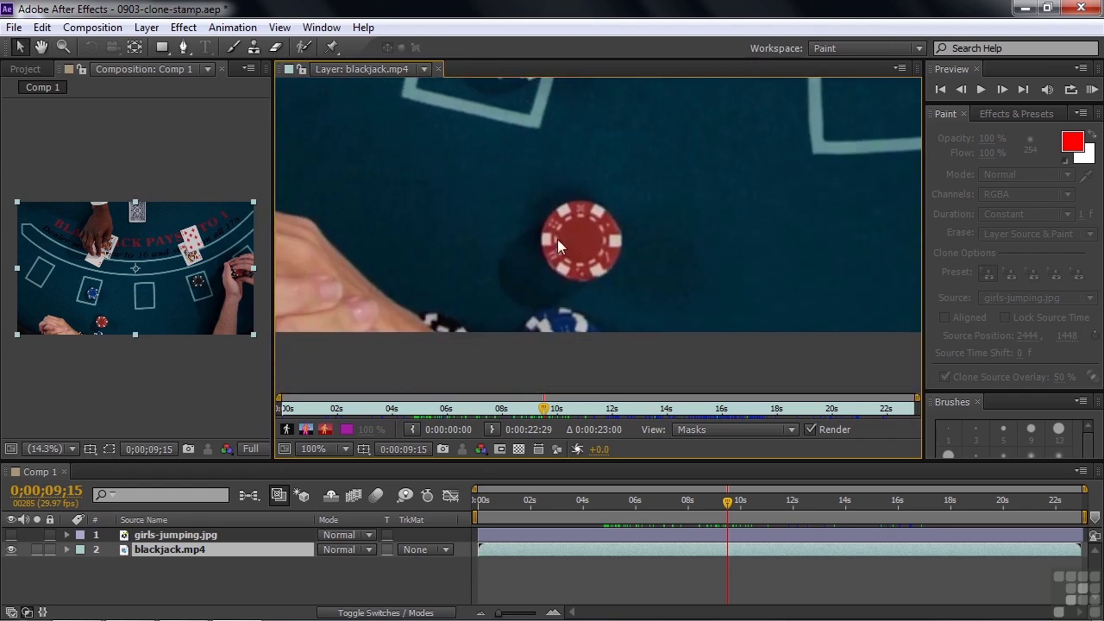
left_click(254, 49)
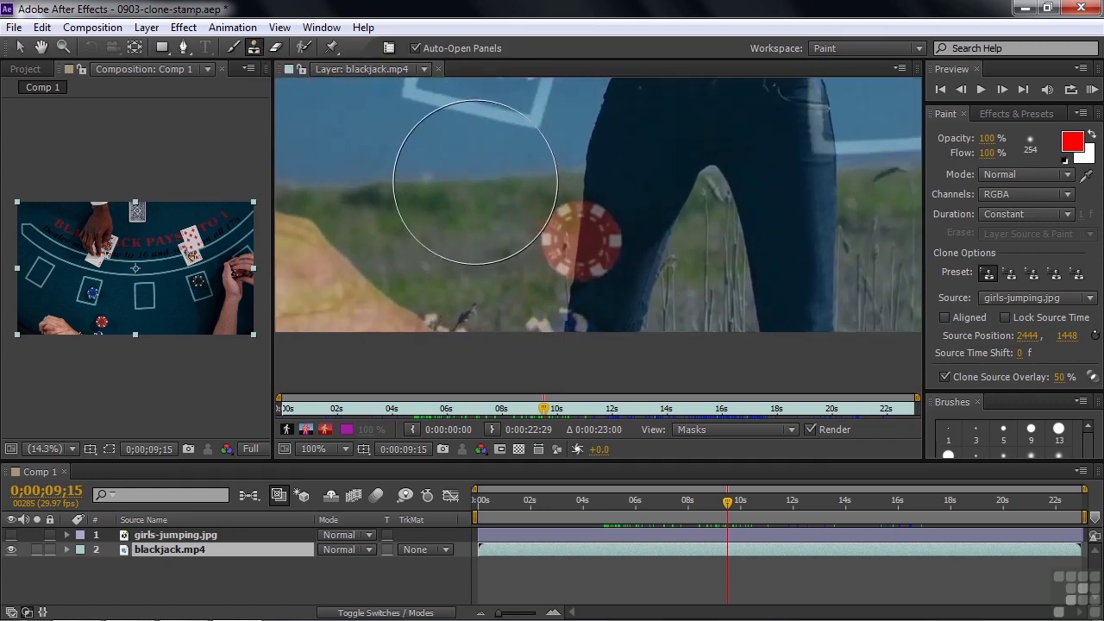
left_click(945, 376)
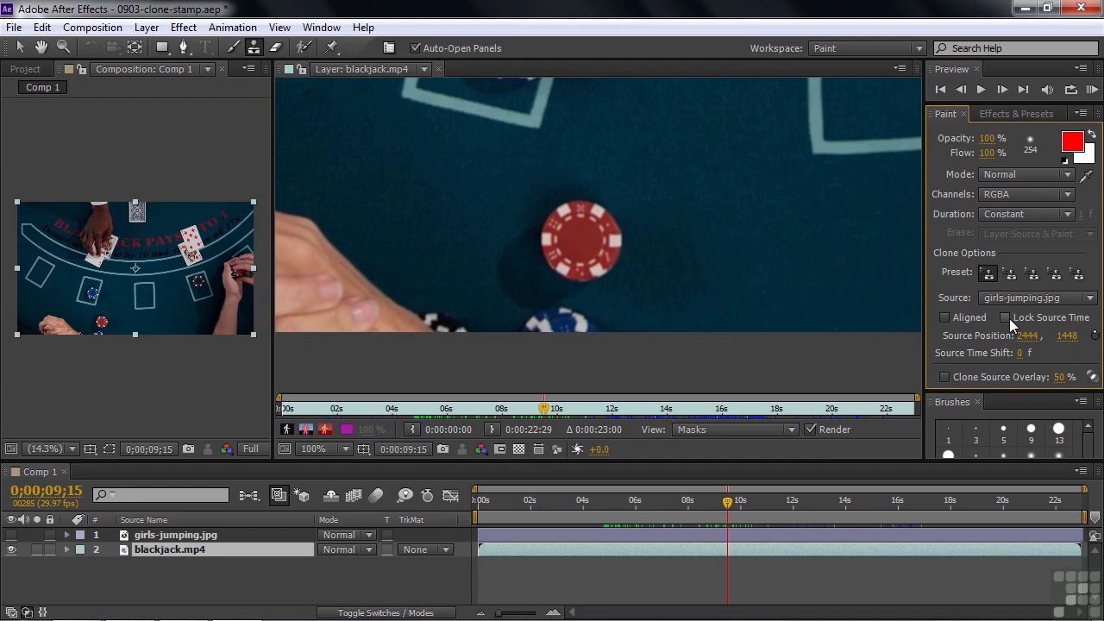
- Sample the center of the red chip in blackjack.mp4 as the clone source, with Aligned off
left_click(942, 317)
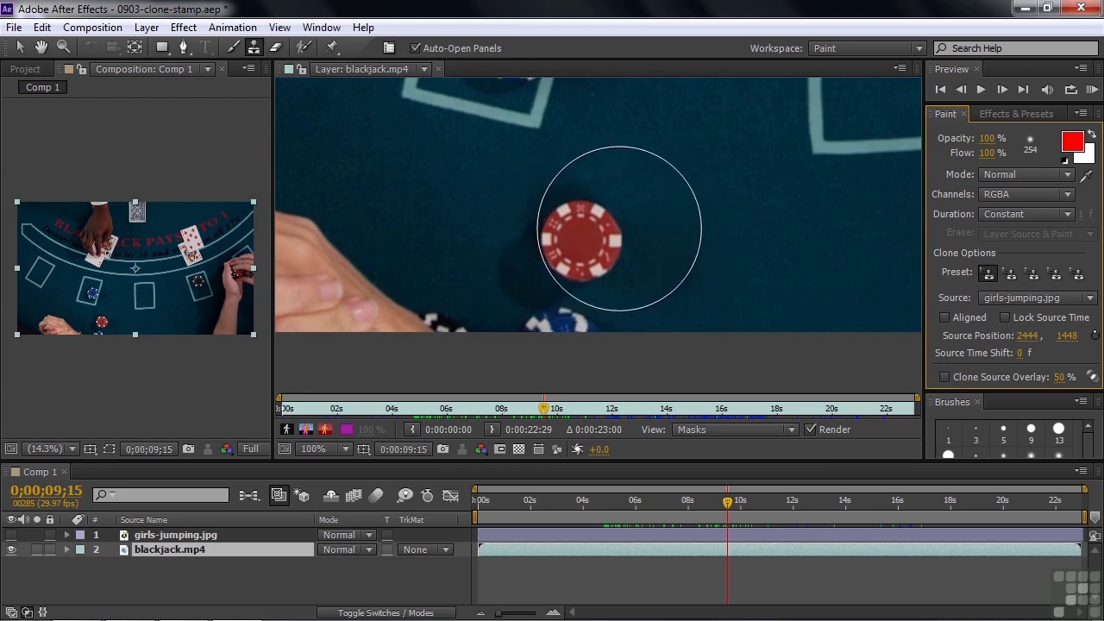
key("alt")
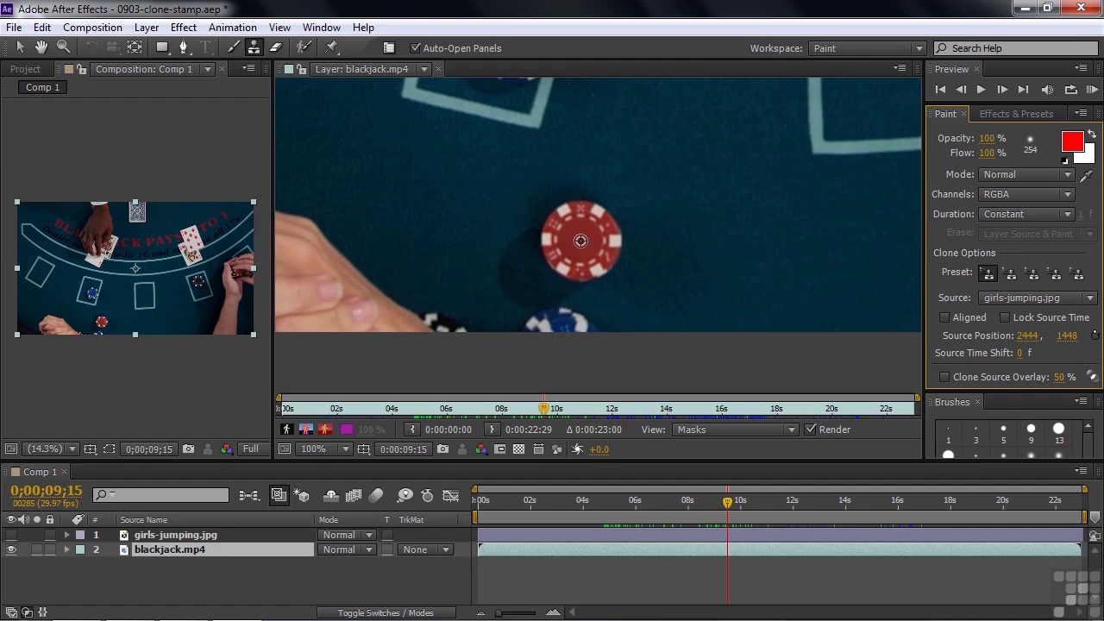
left_click(581, 240, "alt")
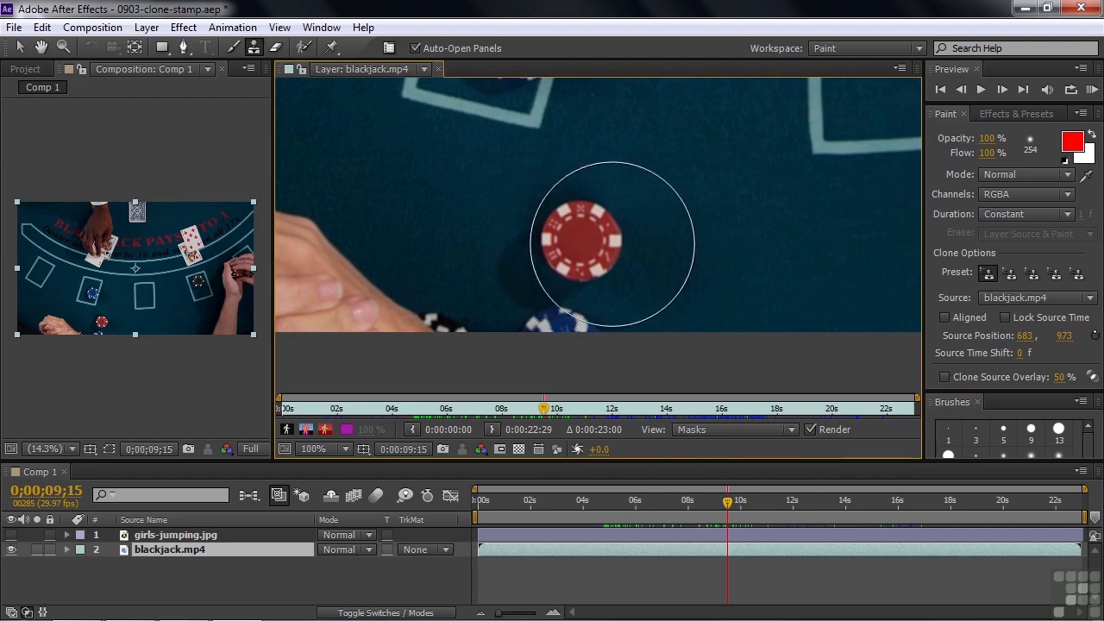
- Clone the red chip over the black chip in the betting box, undo that stroke, and repaint it with a 66-pixel brush
mouse_move(743, 235)
left_mouse_down()
mouse_move(561, 254)
mouse_move(646, 290)
mouse_move(586, 301)
mouse_move(667, 259)
mouse_move(569, 269)
left_mouse_up()
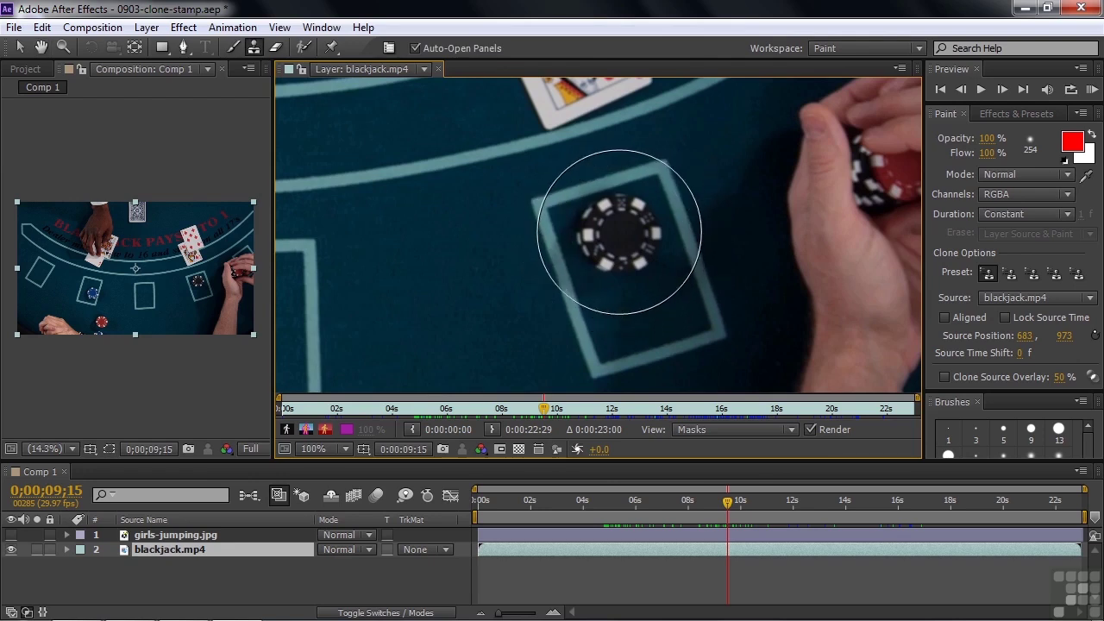
left_click(619, 231)
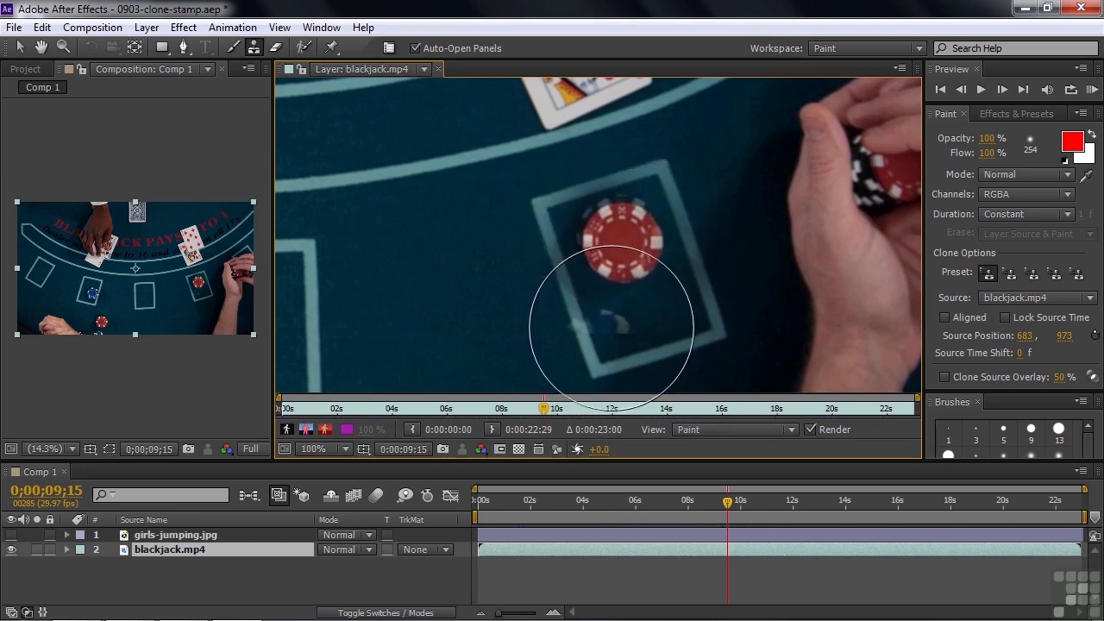
key("ctrl+z")
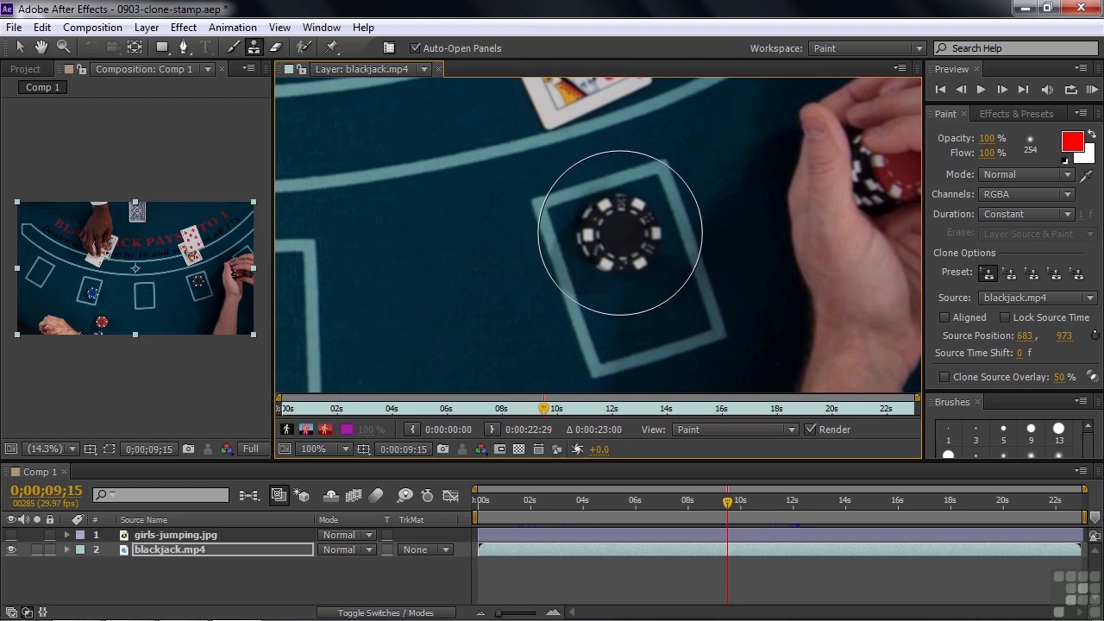
left_click_drag(620, 233, 565, 233)
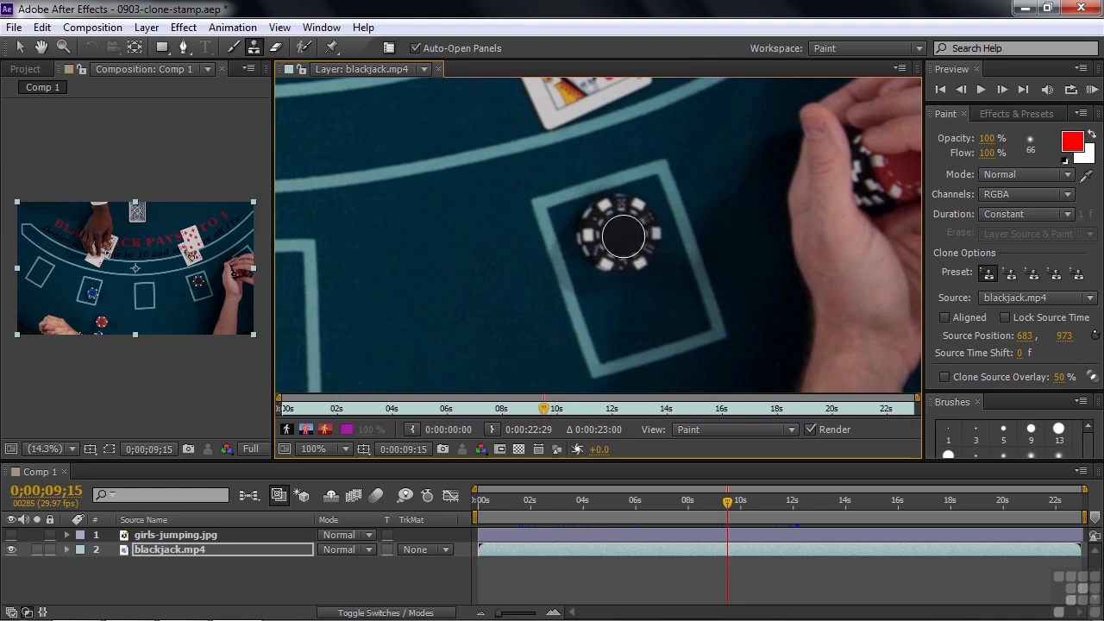
mouse_move(613, 233)
left_mouse_down()
mouse_move(607, 223)
mouse_move(621, 215)
mouse_move(640, 230)
mouse_move(609, 243)
mouse_move(598, 229)
mouse_move(612, 216)
mouse_move(647, 225)
mouse_move(647, 249)
mouse_move(633, 257)
mouse_move(616, 256)
mouse_move(615, 228)
mouse_move(635, 224)
mouse_move(637, 277)
mouse_move(633, 212)
mouse_move(616, 226)
mouse_move(622, 238)
left_mouse_up()
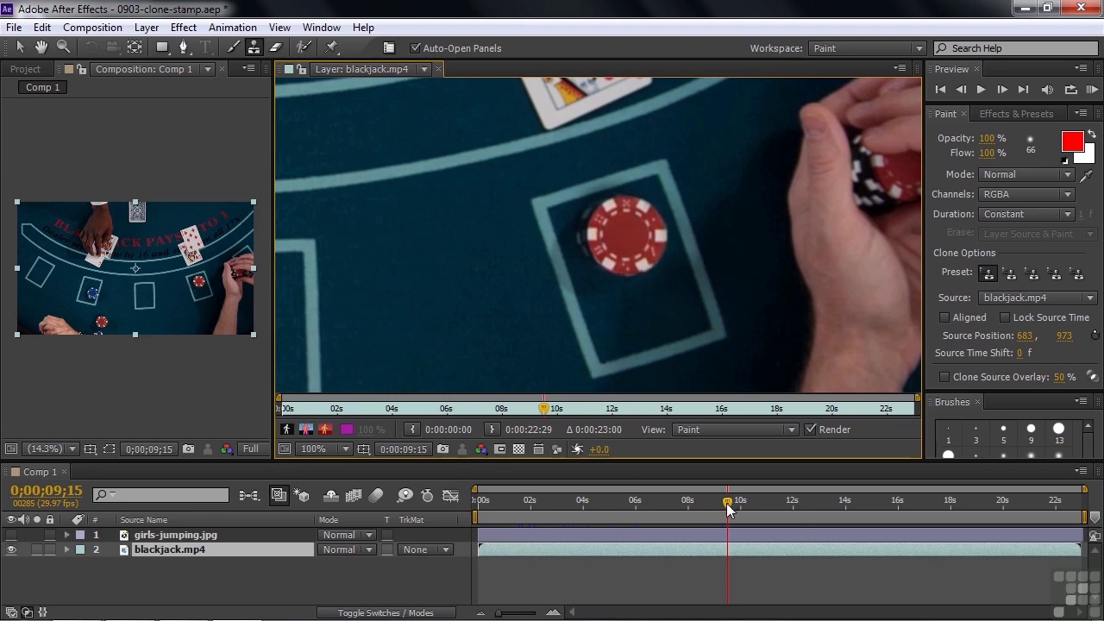
- Scrub blackjack.mp4 forward to about 12 seconds to check the cloned chip against the moving footage, and return to 0;00;09;15
left_click_drag(728, 502, 739, 502)
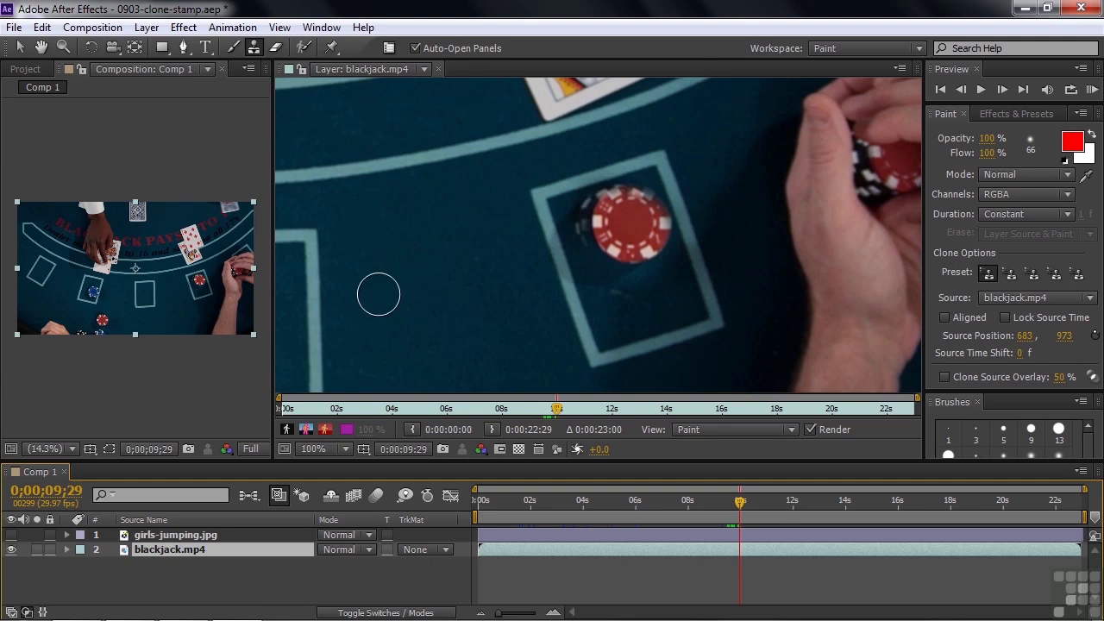
left_click_drag(737, 502, 805, 502)
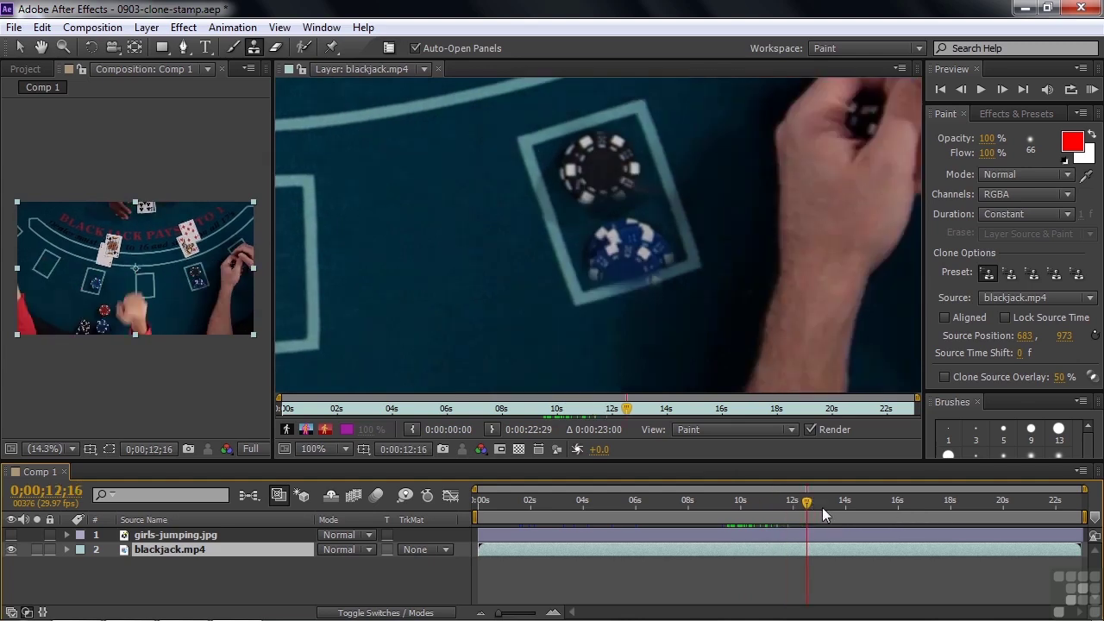
left_click(809, 500)
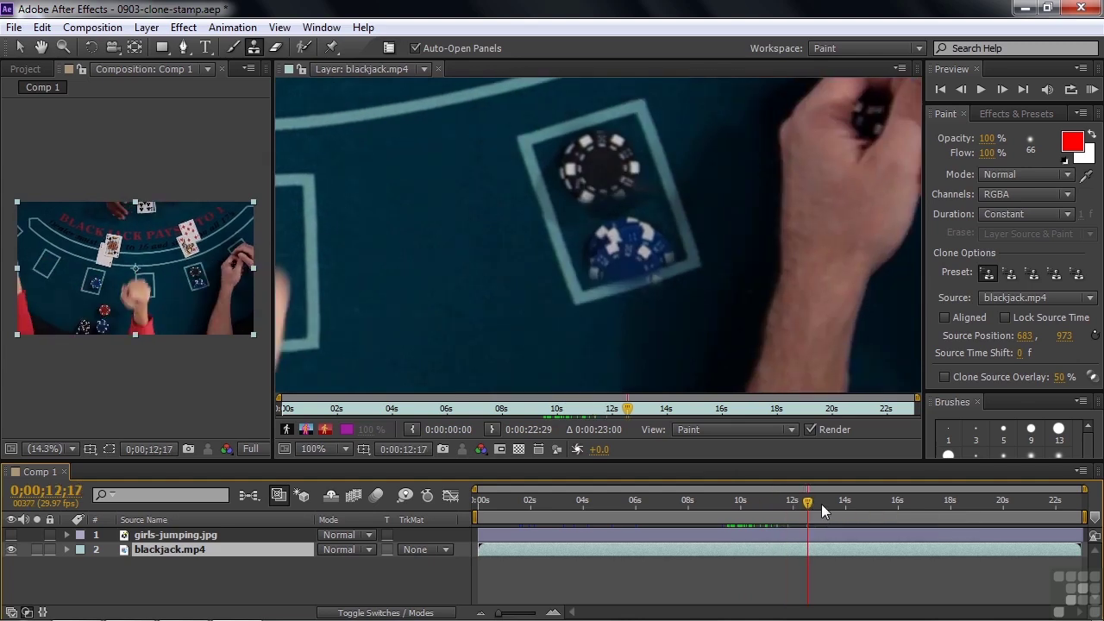
left_click_drag(808, 507, 719, 508)
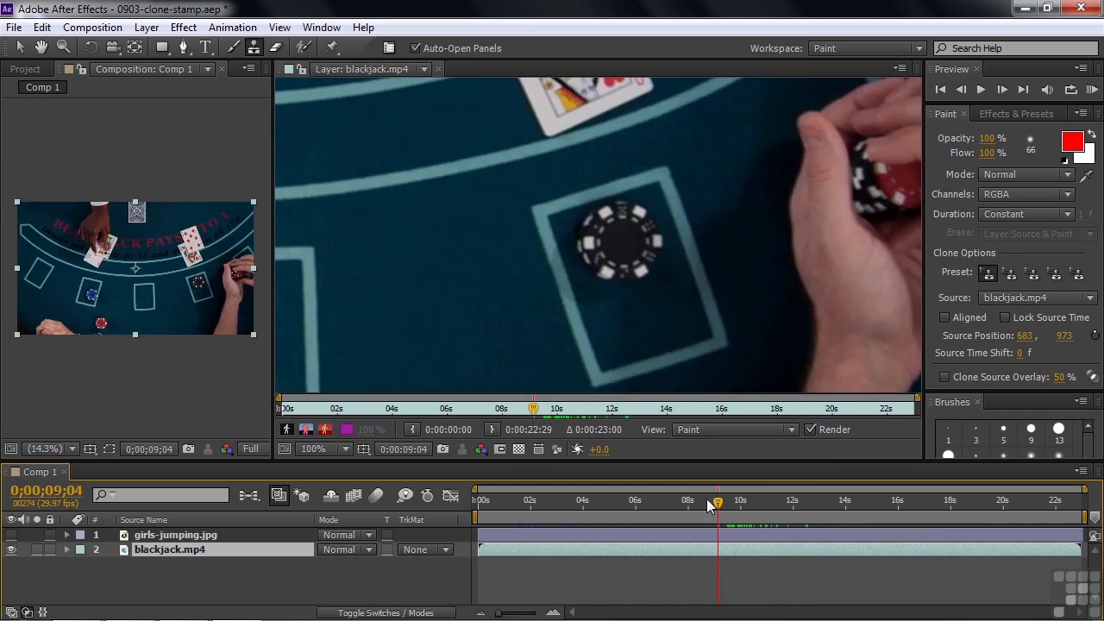
key("Page_Down")
key("Page_Down")
key("Page_Down")
key("Page_Down")
key("Page_Down")
key("Page_Down")
key("Page_Down")
key("Page_Down")
key("Page_Down")
key("Page_Down")
key("Page_Down")
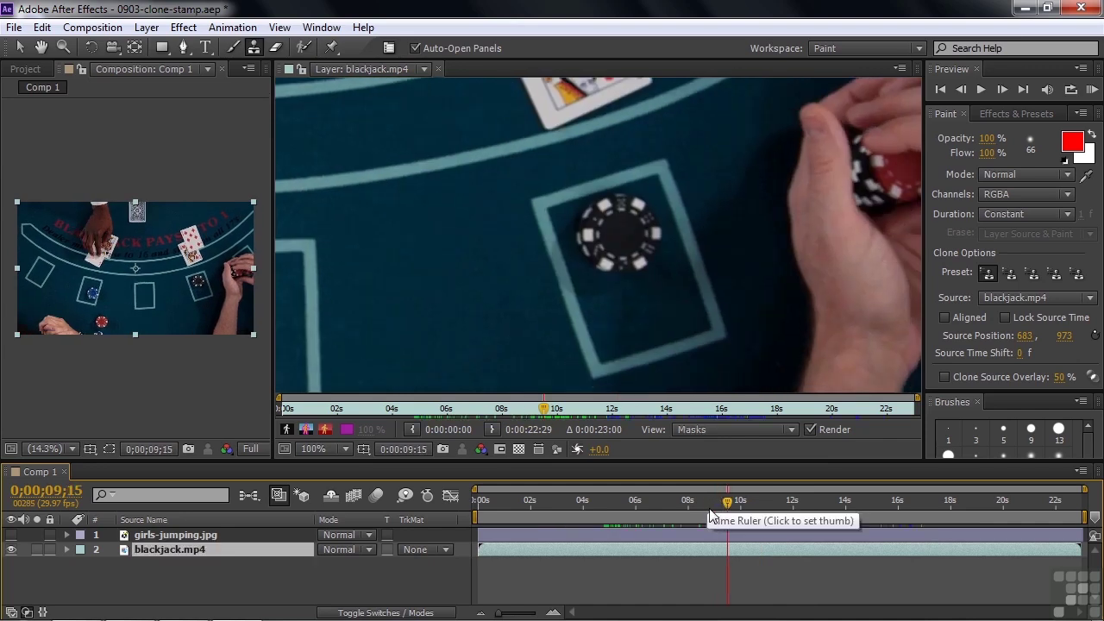
- Turn on Lock Source Time for the red chip clone source, fixing it at frame 285
left_click_drag(499, 320, 729, 230)
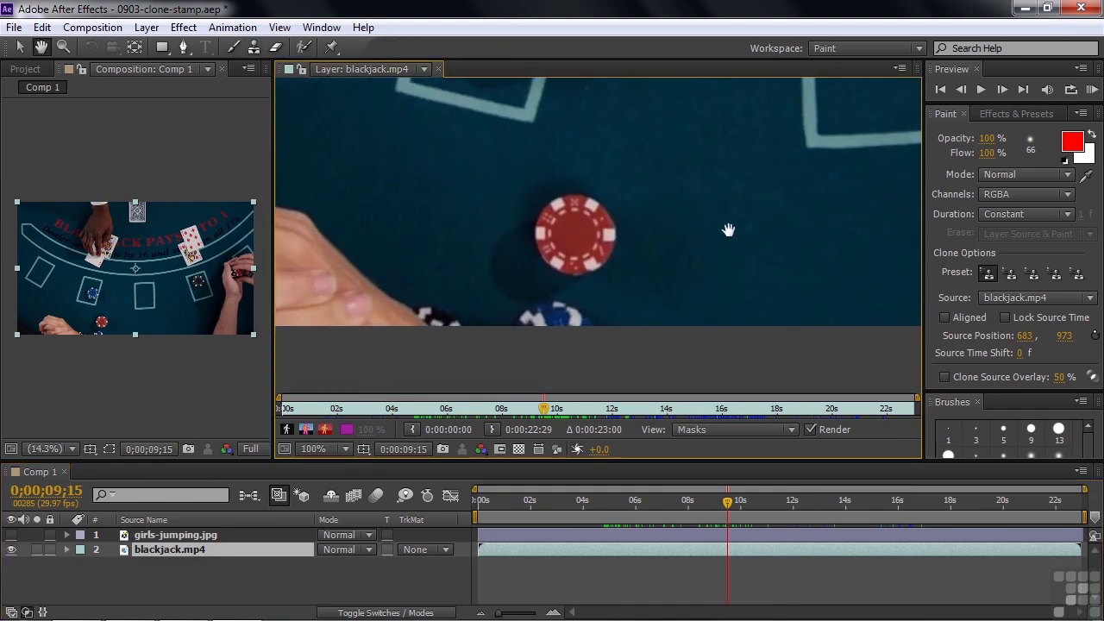
key("space")
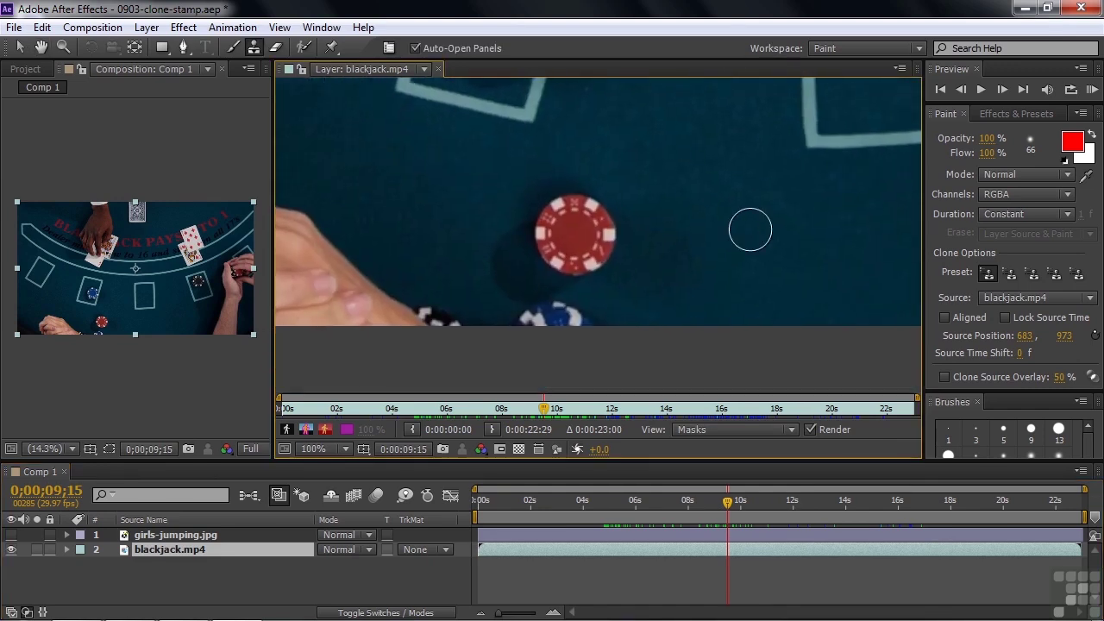
left_click(1005, 317)
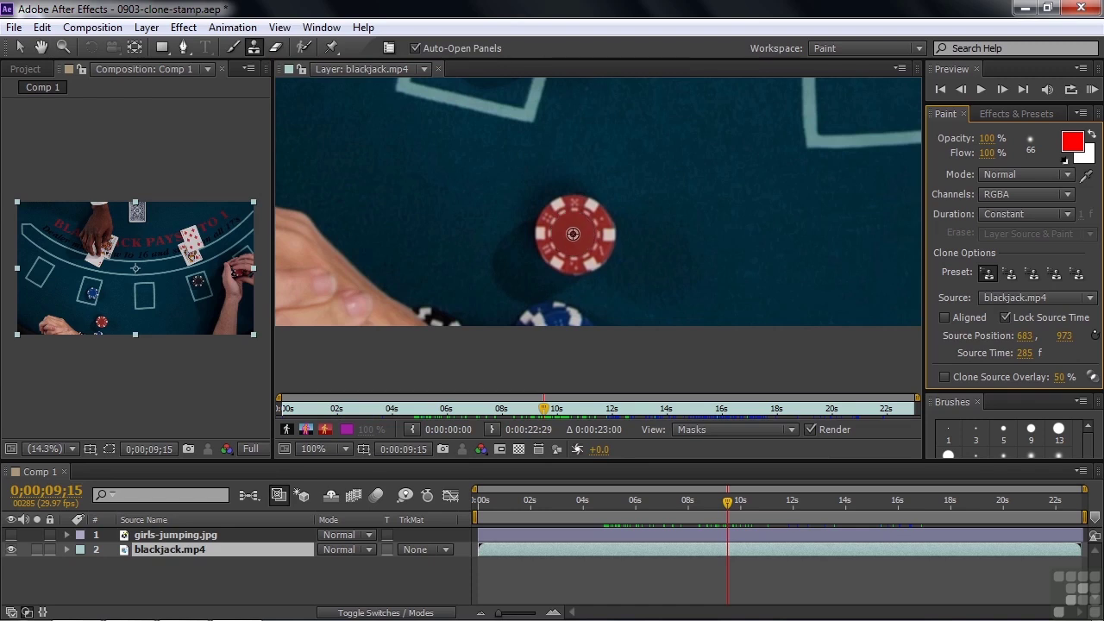
- Set the Clone Stamp brush to 49 pixels and clone the red chip over the black chip in its betting box
mouse_move(730, 212)
left_mouse_down()
mouse_move(726, 226)
mouse_move(791, 202)
mouse_move(672, 276)
mouse_move(635, 277)
left_mouse_up()
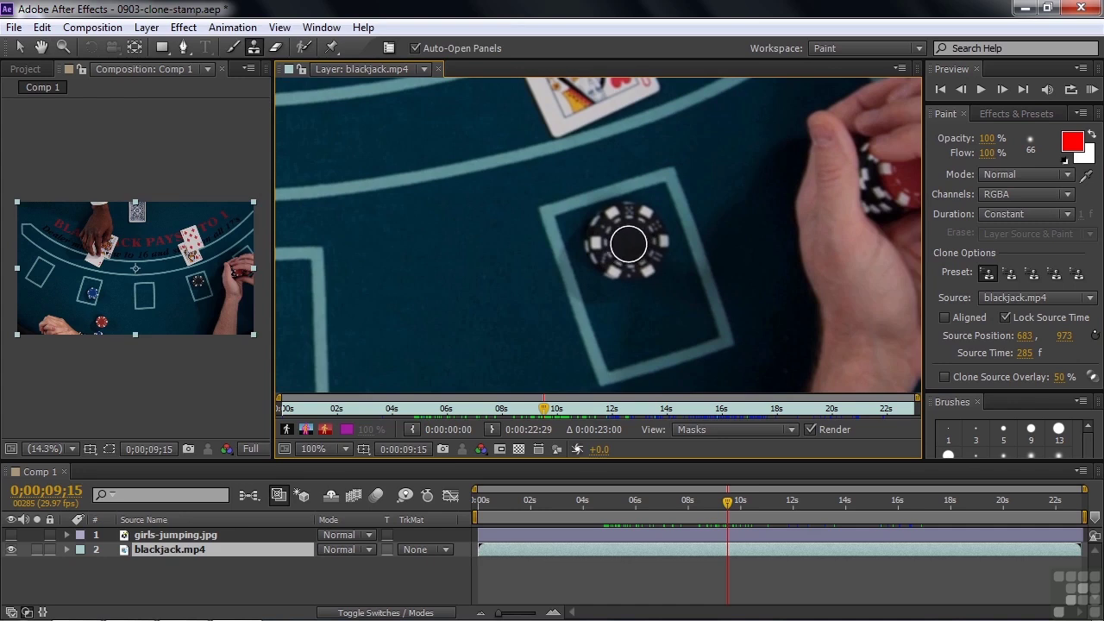
key("alt")
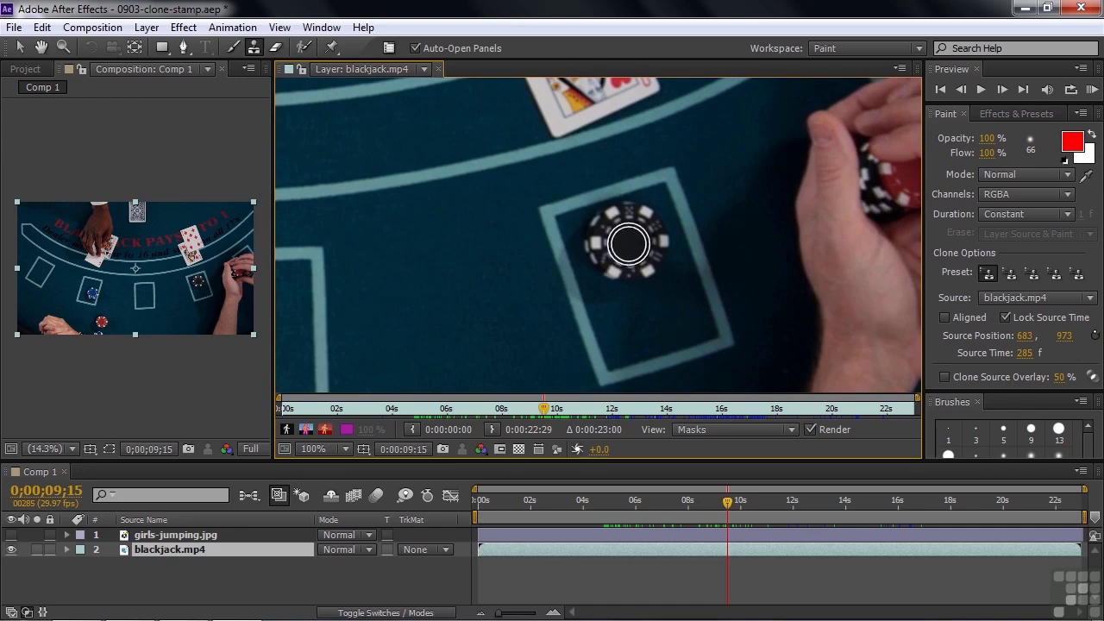
left_click_drag(629, 244, 647, 209)
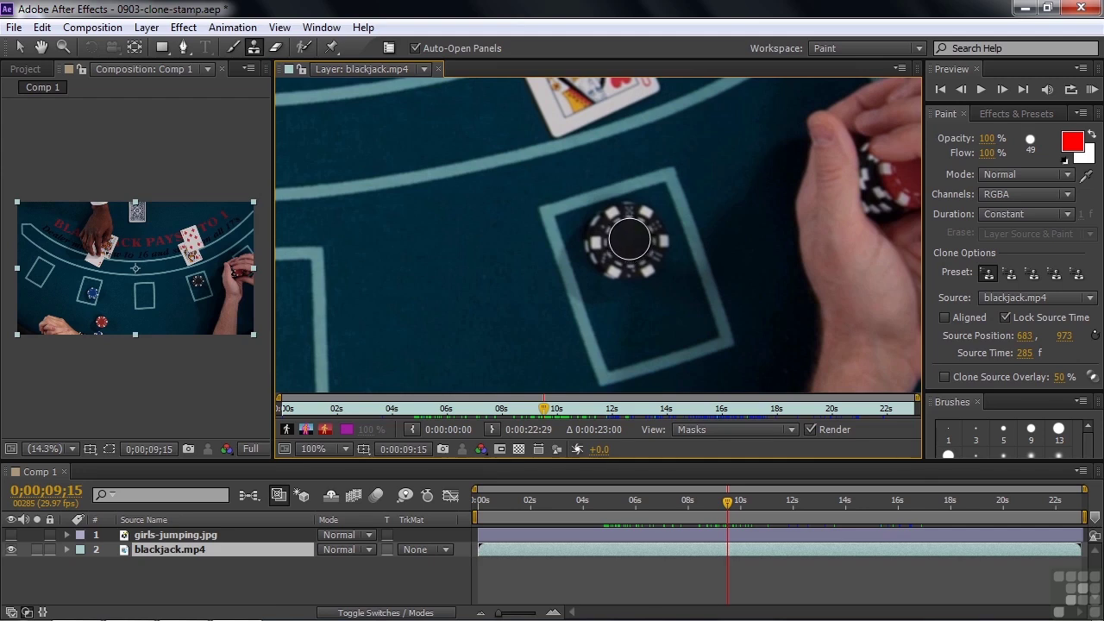
left_click(625, 243)
mouse_move(646, 240)
left_mouse_down()
mouse_move(609, 229)
mouse_move(618, 261)
mouse_move(634, 266)
mouse_move(653, 258)
mouse_move(653, 234)
mouse_move(627, 214)
mouse_move(612, 243)
mouse_move(623, 260)
mouse_move(642, 265)
mouse_move(660, 252)
mouse_move(626, 213)
mouse_move(620, 243)
mouse_move(639, 238)
left_mouse_up()
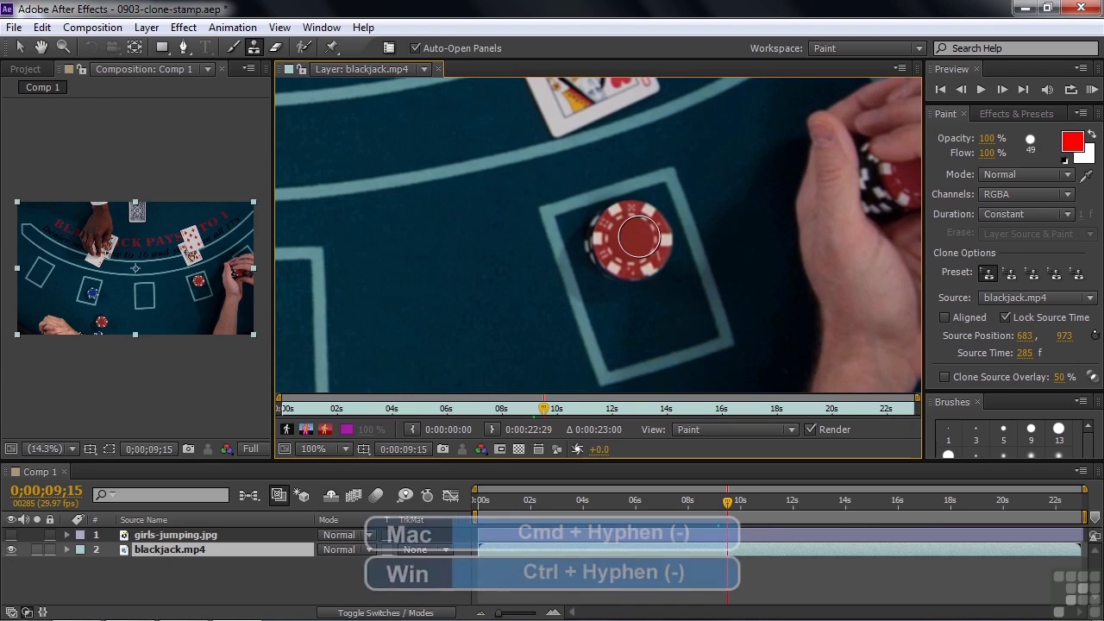
- Reveal the Clone 1 stroke under the blackjack.mp4 layer's Paint effect and extend its duration back to the start of the composition
key("ctrl+minus")
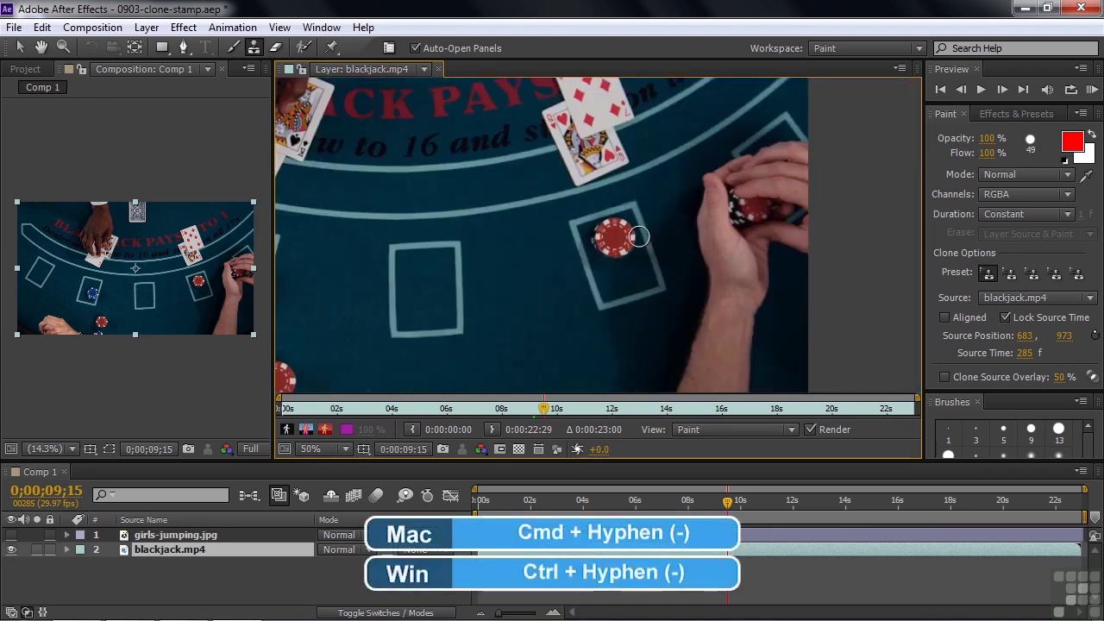
left_click(67, 549)
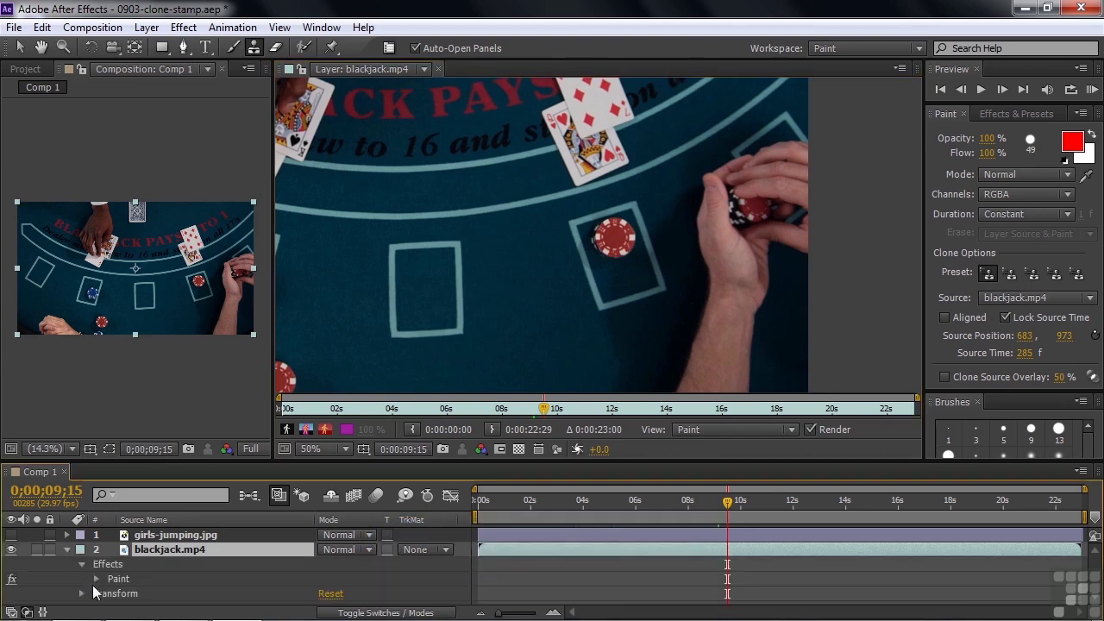
left_click(96, 580)
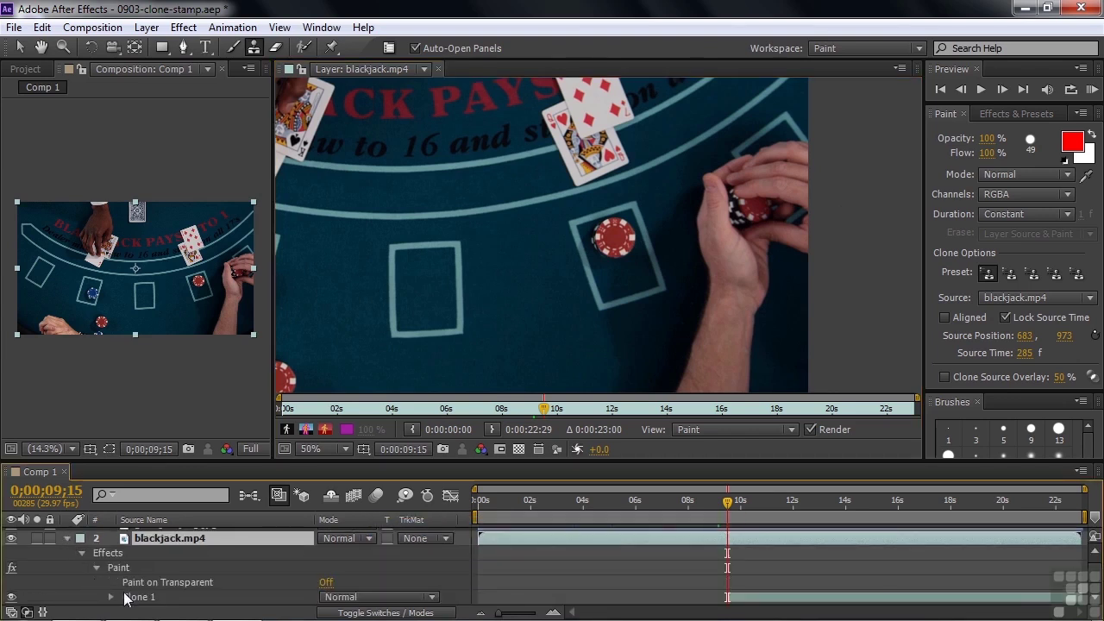
scroll(1097, 578, "down", 1)
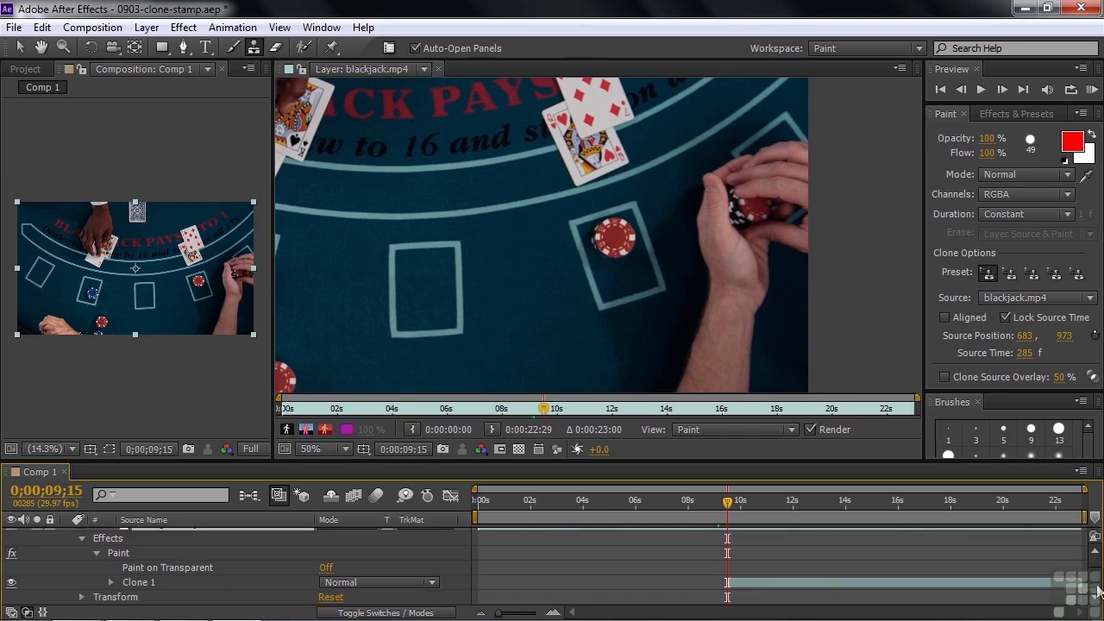
left_click(111, 583)
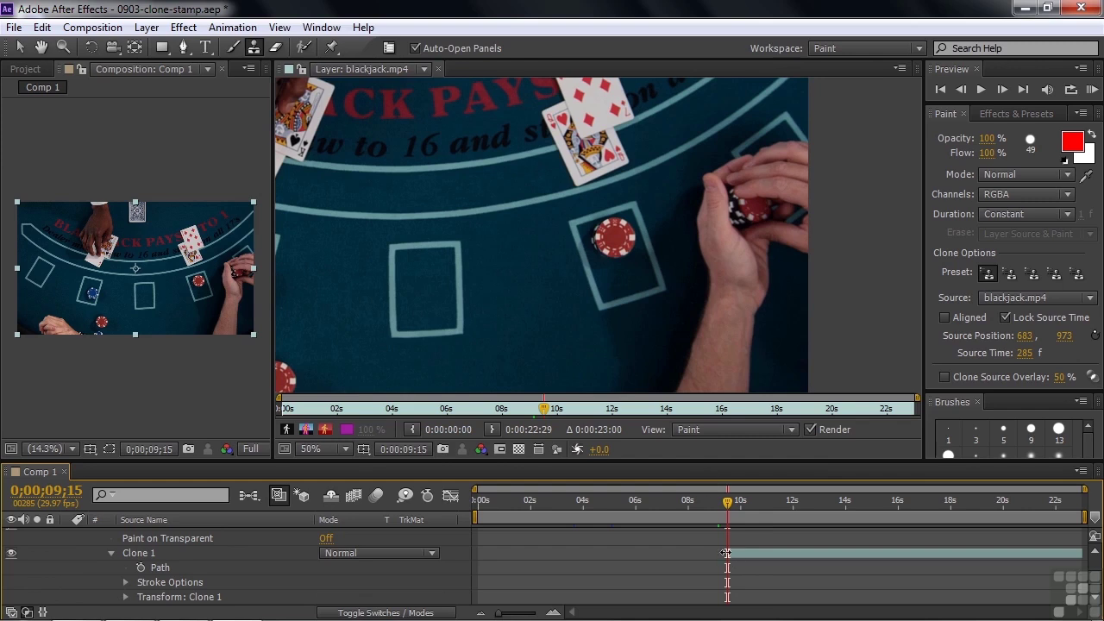
left_click_drag(726, 553, 462, 559)
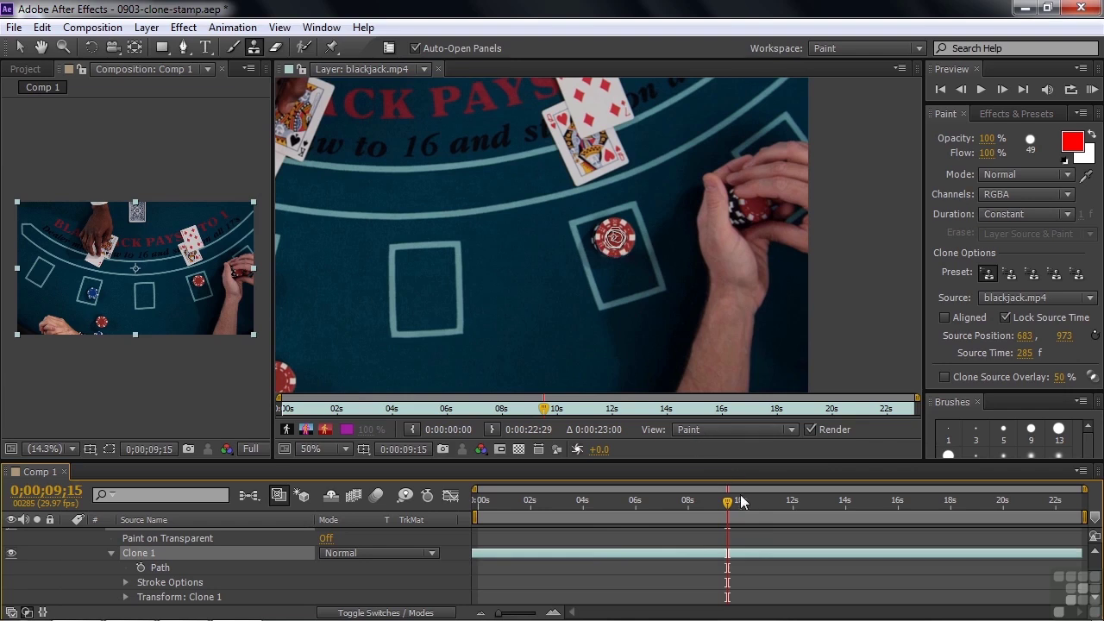
- Add Scale and Position keyframes to the Clone 1 stroke at 0;00;08;19, and switch to the Selection tool
mouse_move(730, 504)
left_mouse_down()
mouse_move(774, 507)
mouse_move(677, 508)
mouse_move(756, 509)
mouse_move(693, 509)
mouse_move(707, 505)
left_mouse_up()
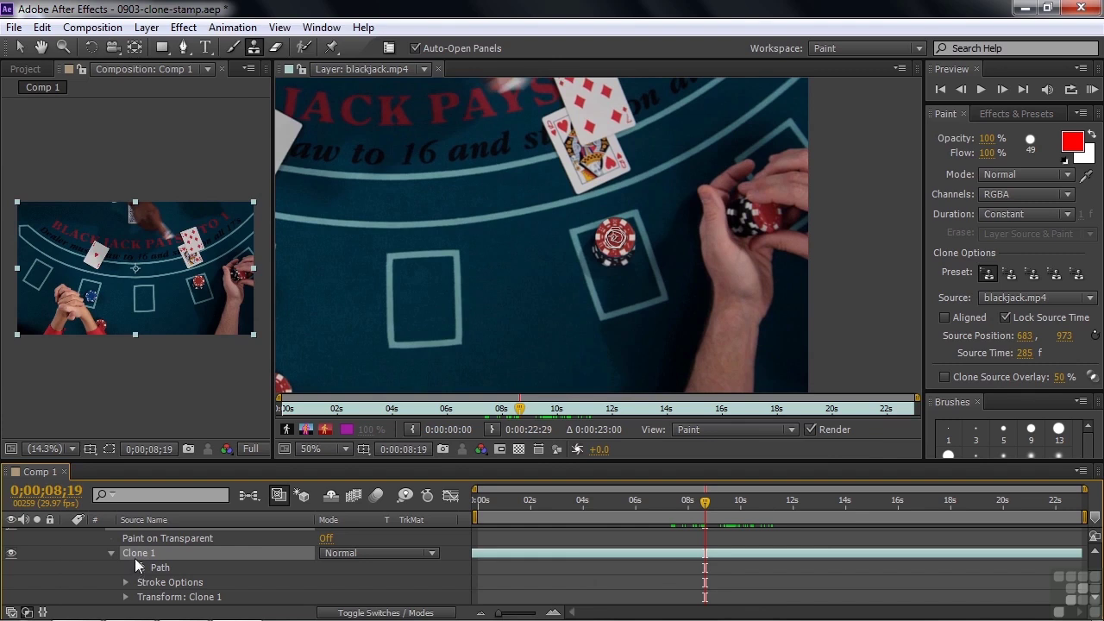
left_click(126, 598)
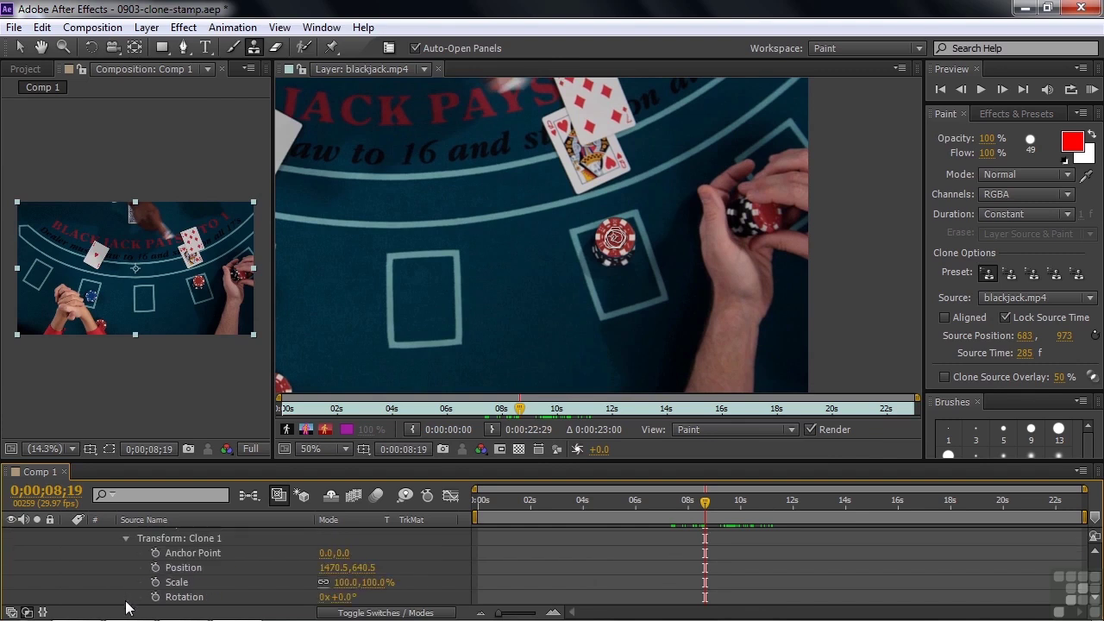
left_click(156, 582)
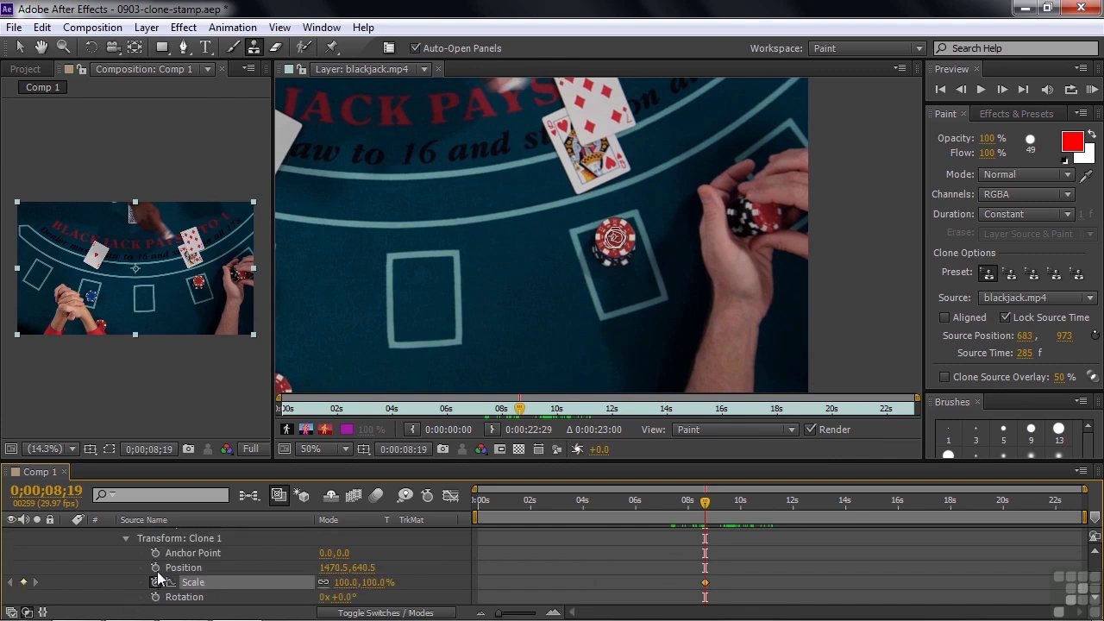
left_click(155, 568)
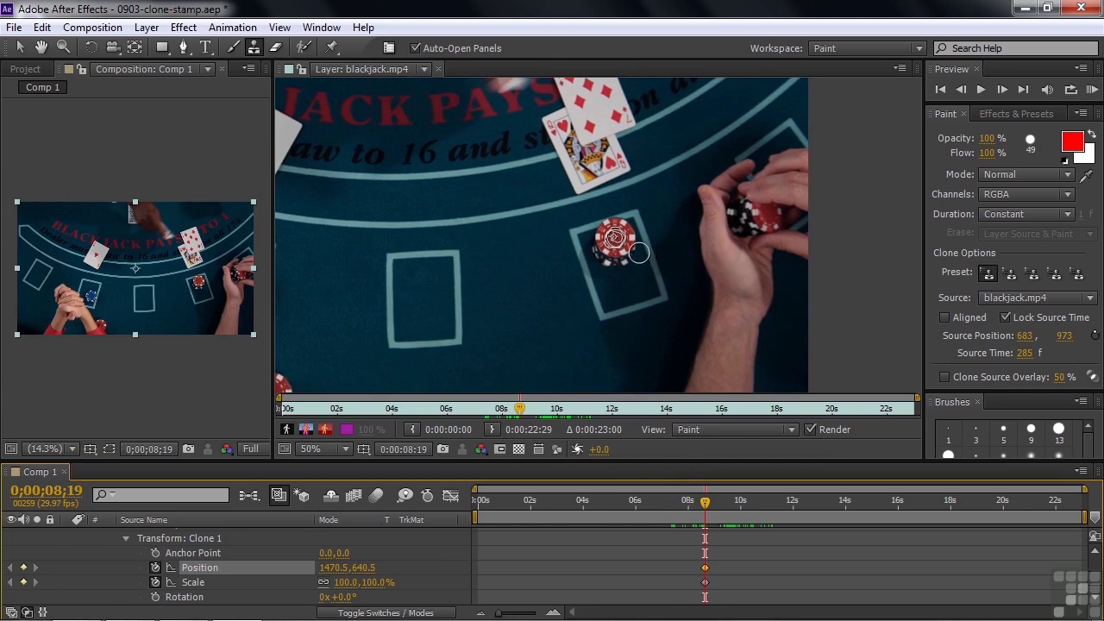
left_click(20, 46)
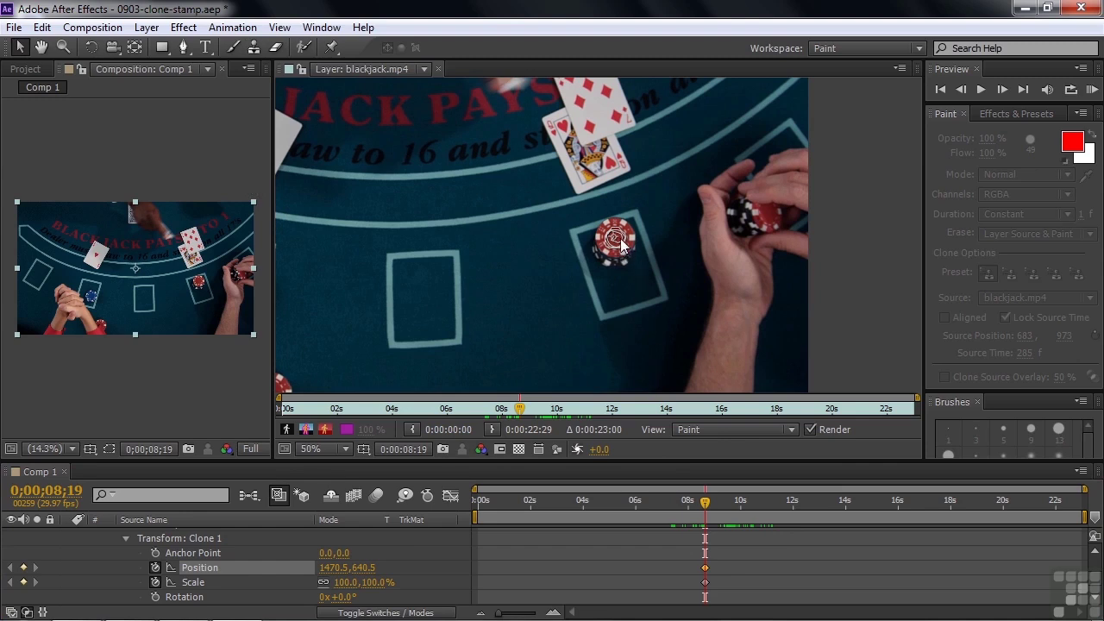
left_click(589, 237)
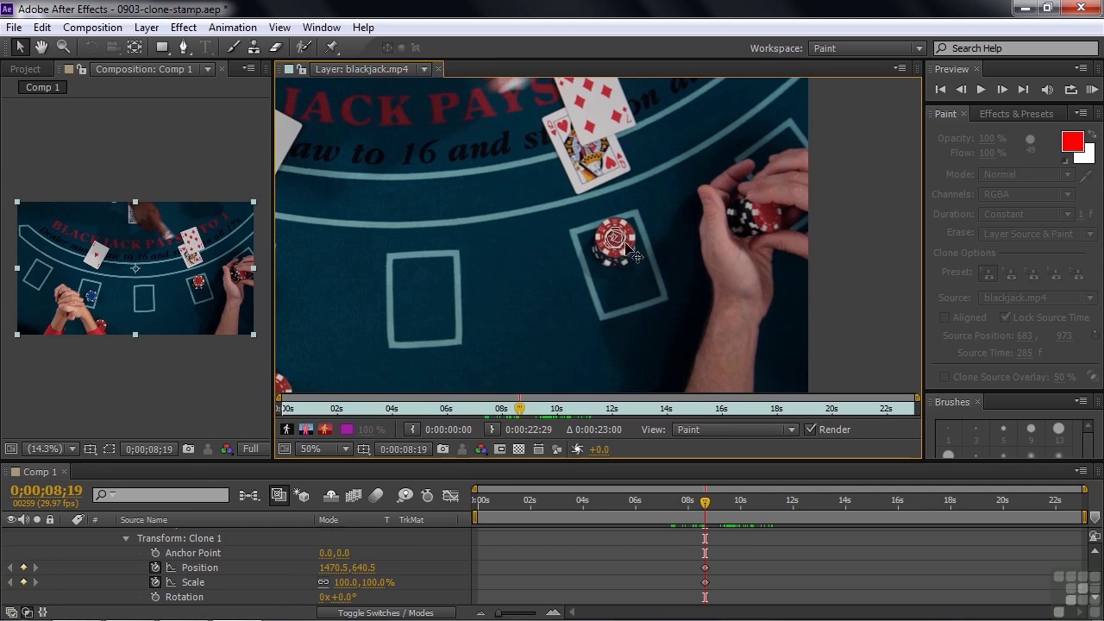
- At 0;00;08;19, move the Clone 1 stroke to position 1468.5, 660.5 over the black chip and scale it to 106%
left_click_drag(626, 244, 626, 257)
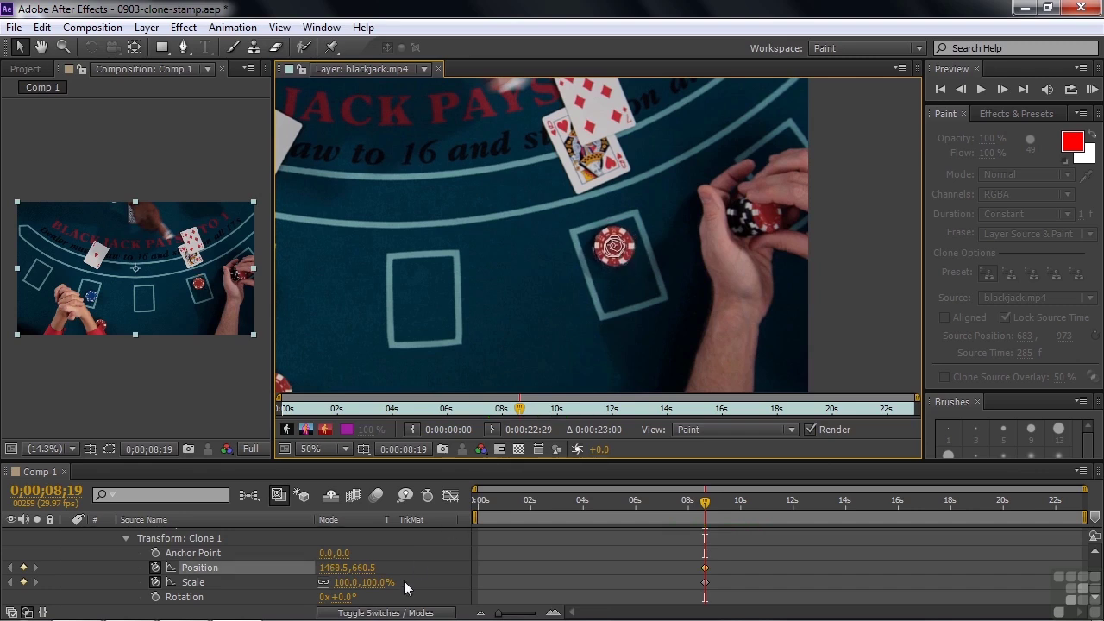
left_click_drag(377, 582, 382, 581)
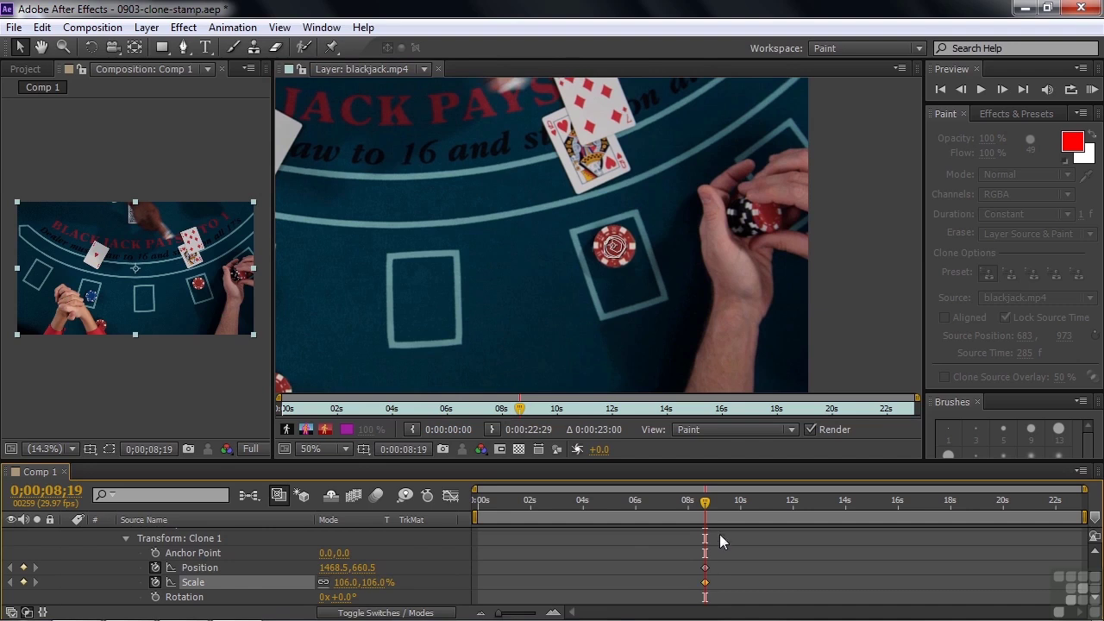
- At 0;00;16;20, keyframe the Clone 1 stroke over the black chip at position 1418.5, 468.5 with a scale of 91%
left_click_drag(707, 510, 829, 500)
left_click_drag(829, 504, 915, 507)
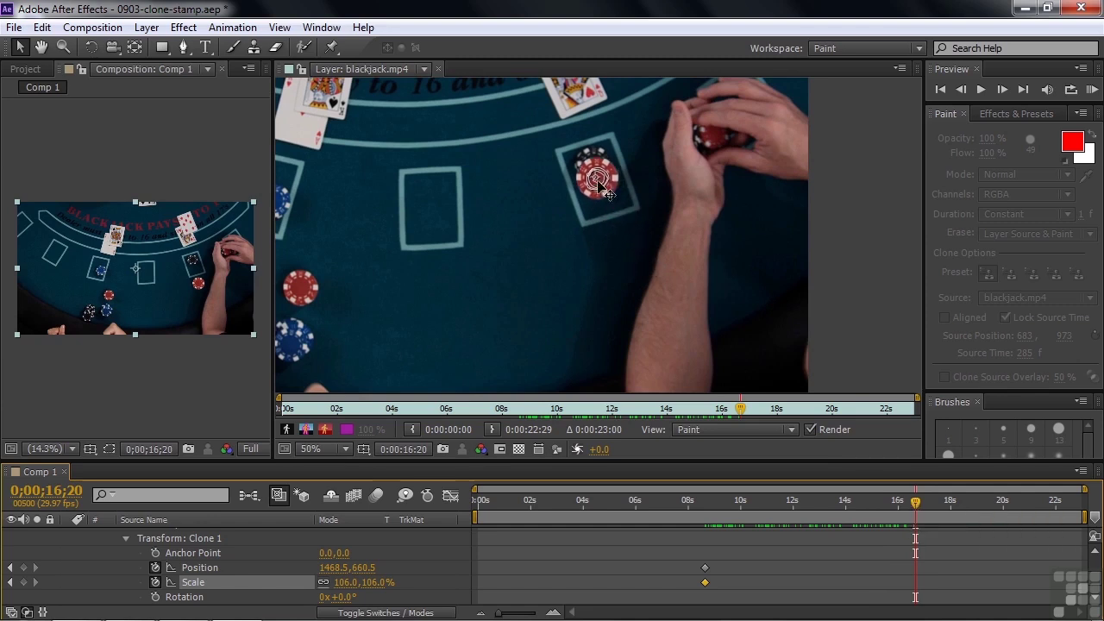
left_click_drag(606, 175, 595, 168)
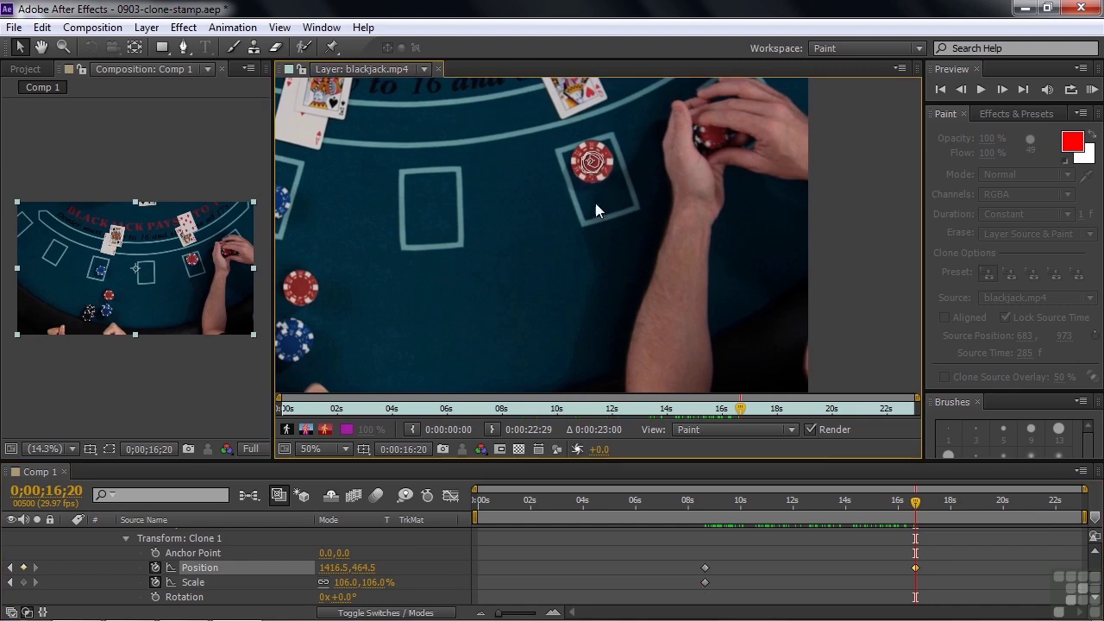
left_click_drag(364, 582, 355, 582)
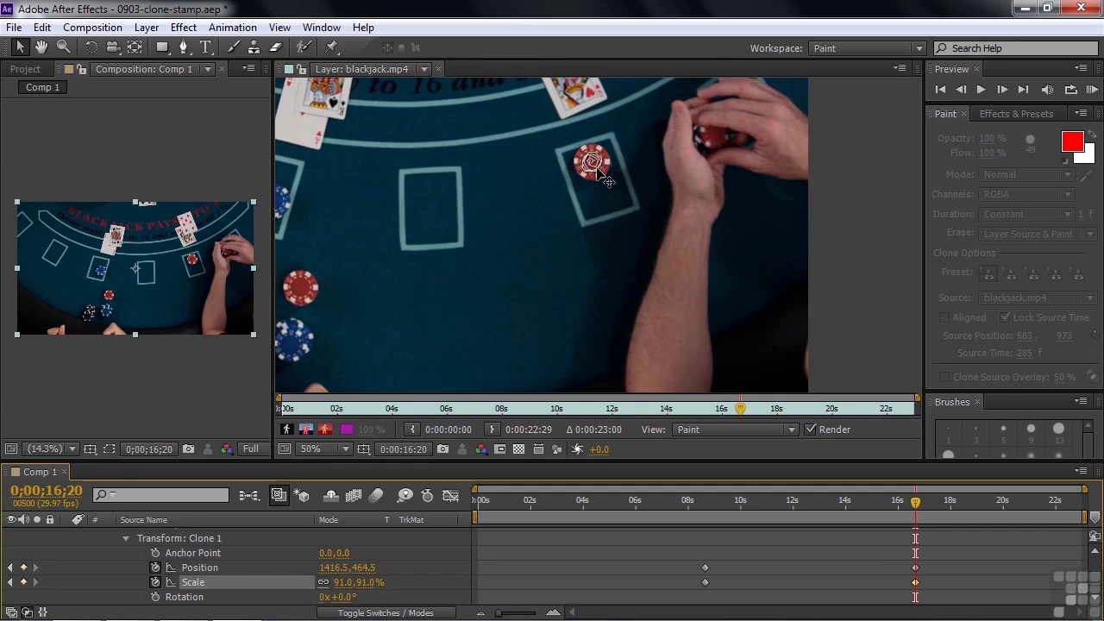
left_click_drag(607, 182, 609, 183)
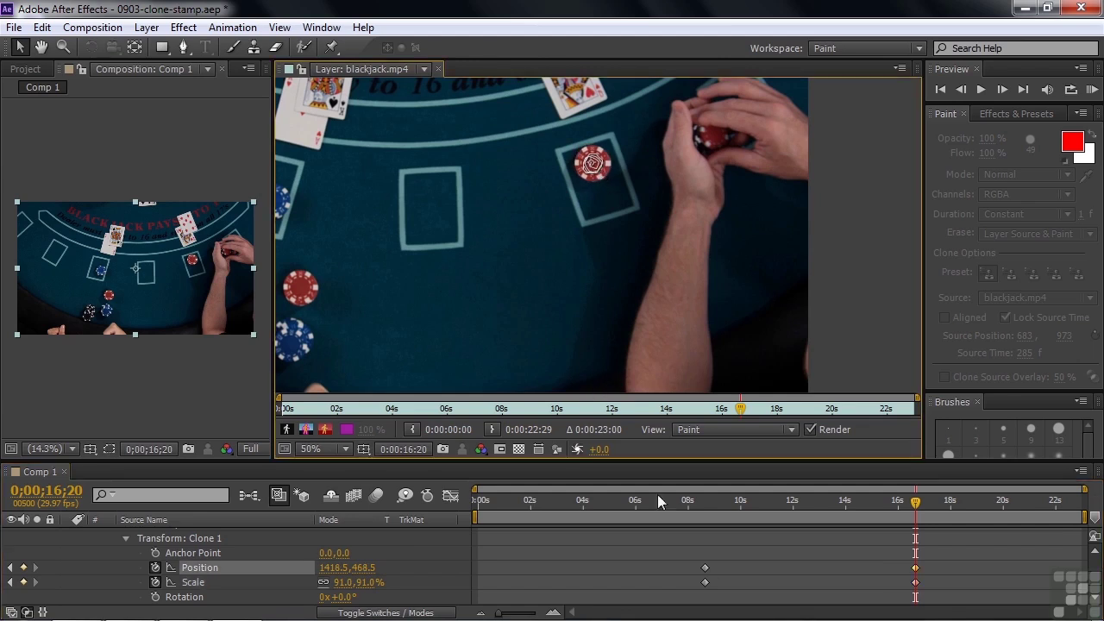
- Enlarge the composition view and play back the section between the two keyframes to check that the cloned chip follows the shot
left_click_drag(914, 509, 703, 528)
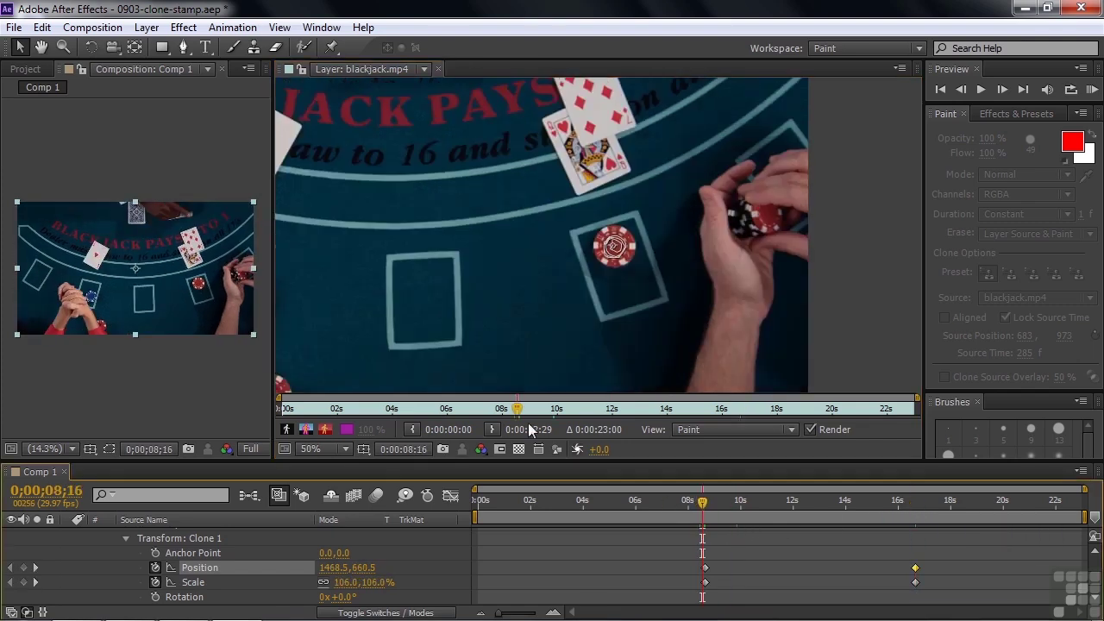
left_click_drag(274, 261, 635, 266)
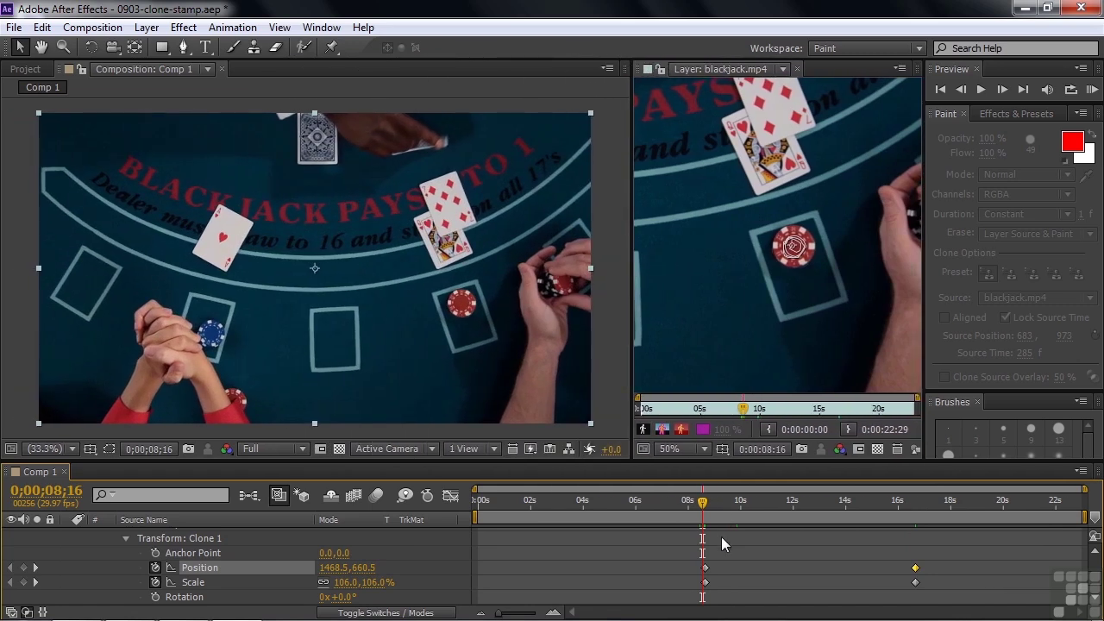
key("space")
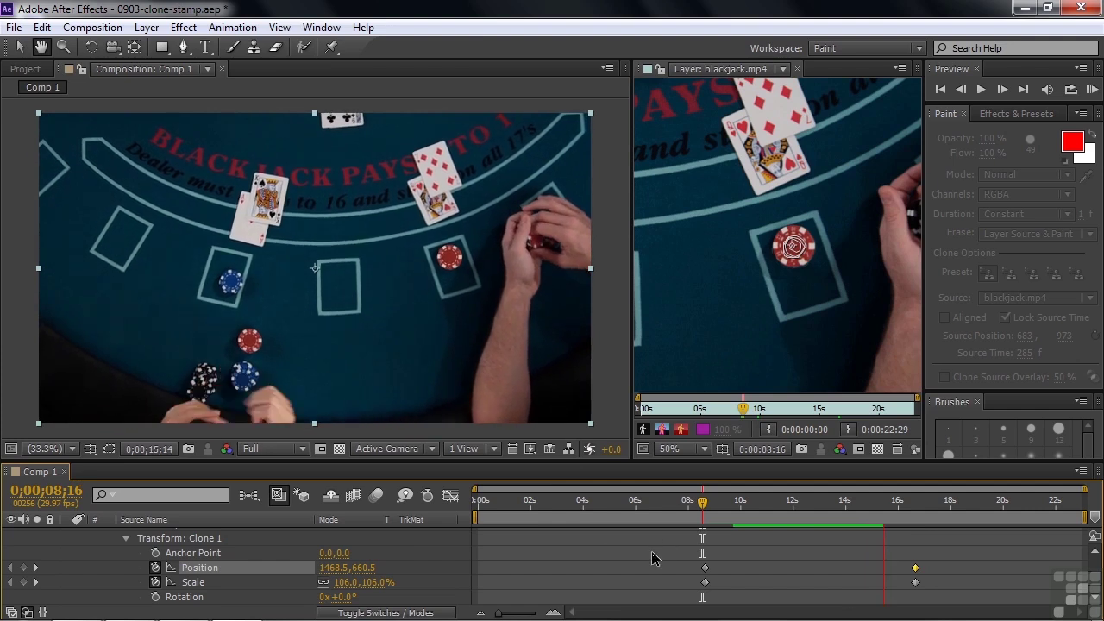
key("space")
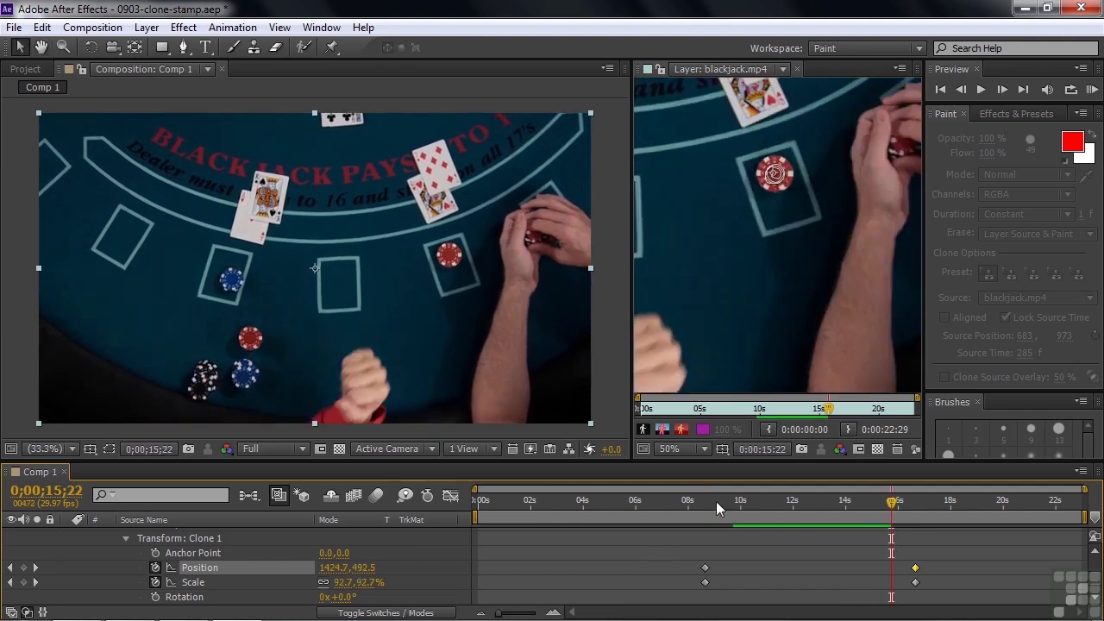
left_click(715, 501)
key("space")
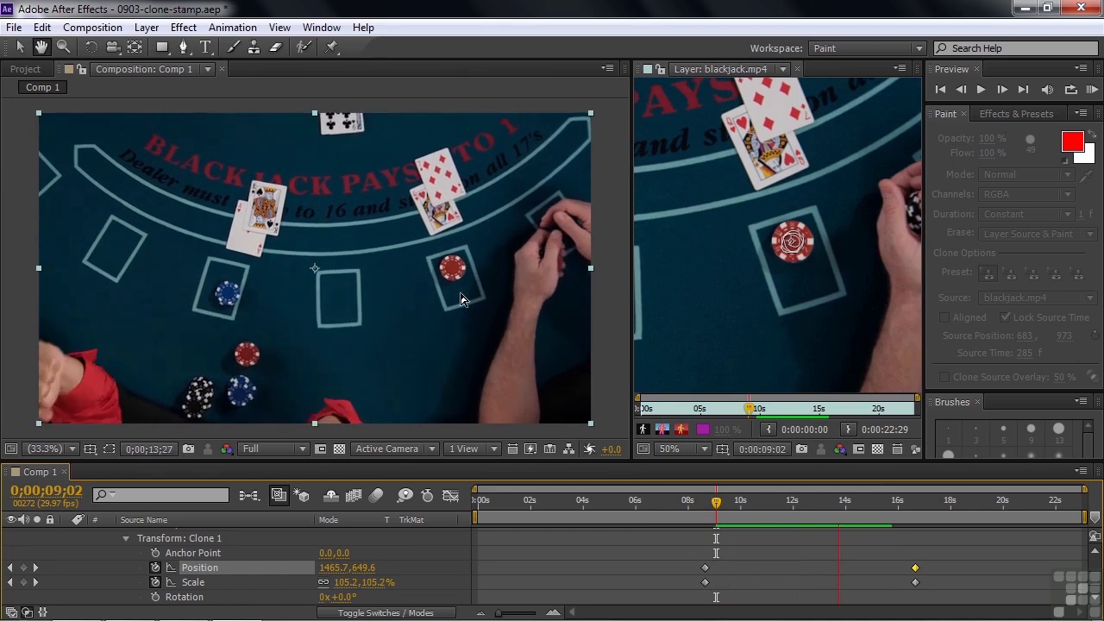
key("space")
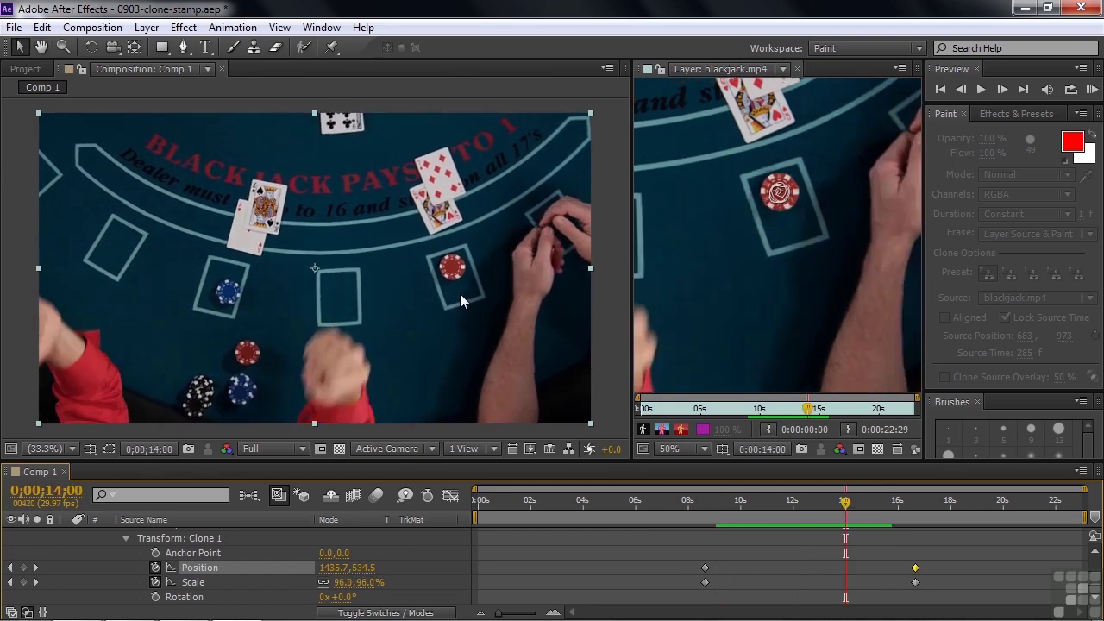